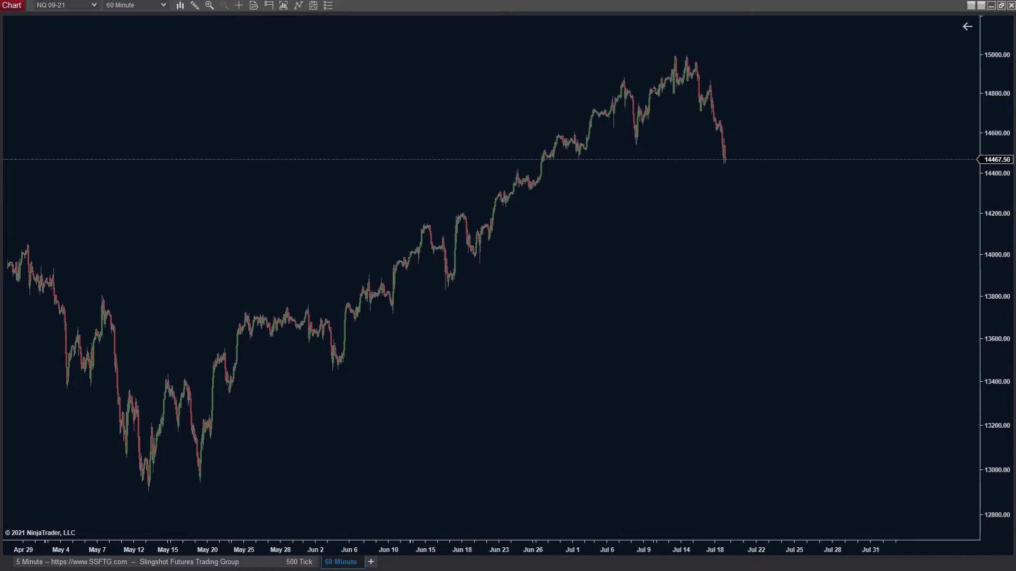
Step: Scroll the NQ 09-21 60-minute chart to bring recent bars near 14467.75 into view
scroll(784, 436, down, 2)
scroll(784, 436, down, 5)
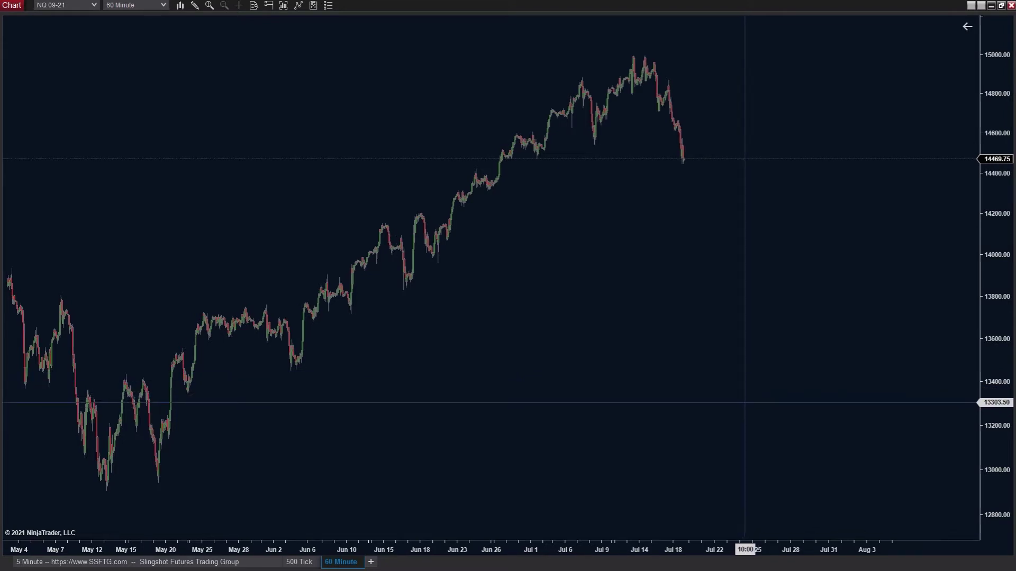
scroll(745, 403, down, 3)
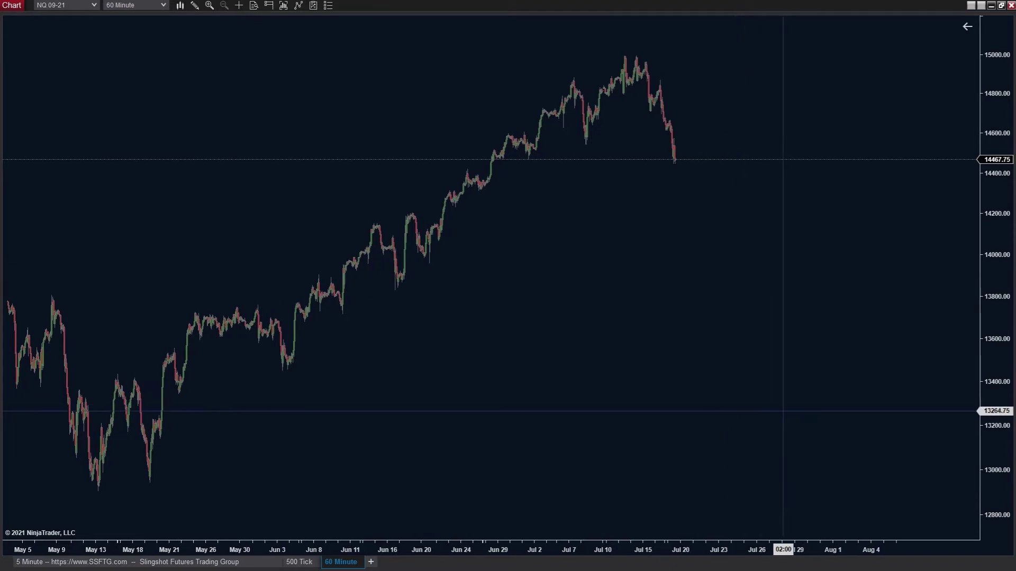
scroll(767, 416, down, 1)
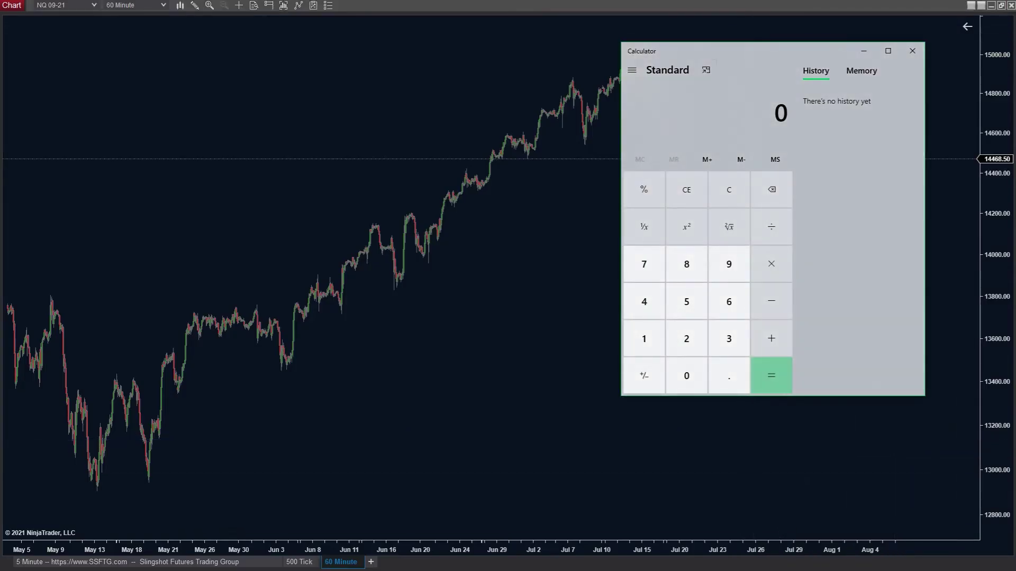
Step: Move Calculator left and compute 40 × 200 = 8,000, 60 × 100 = 6,000, and 8000 − 6000 = 2,000
drag(741, 50, 365, 78)
text(40*200)
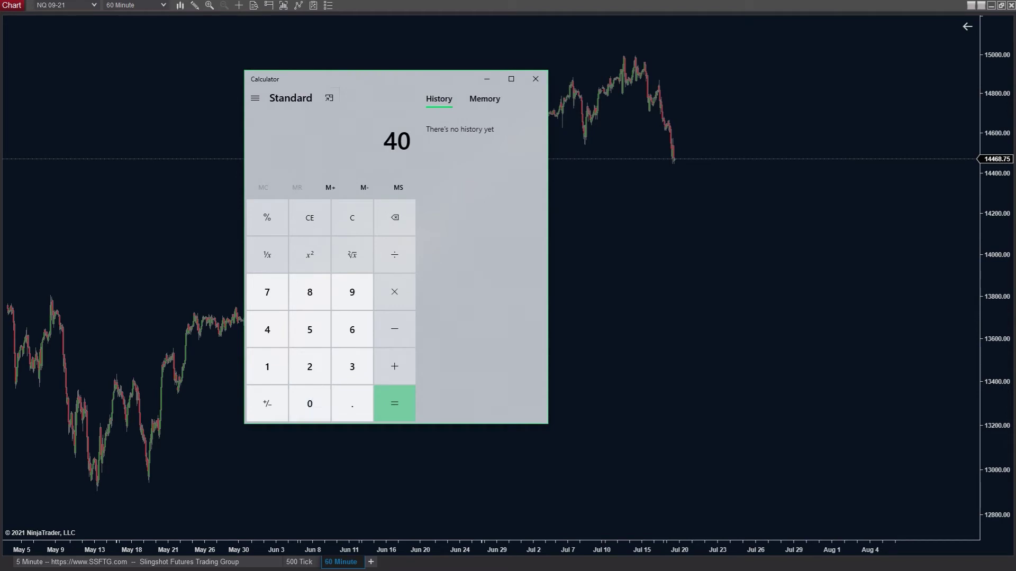
key(Return)
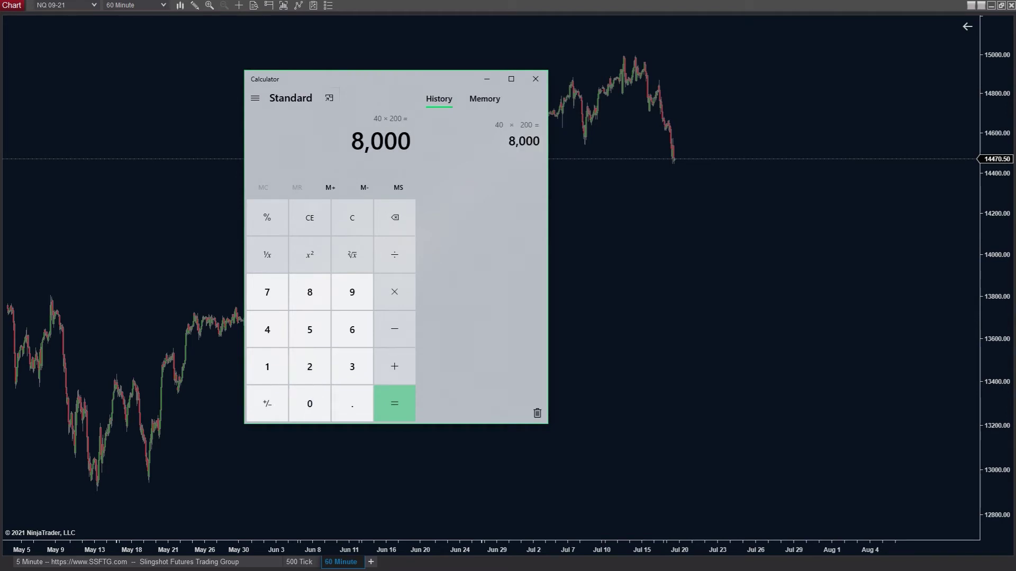
text(60*)
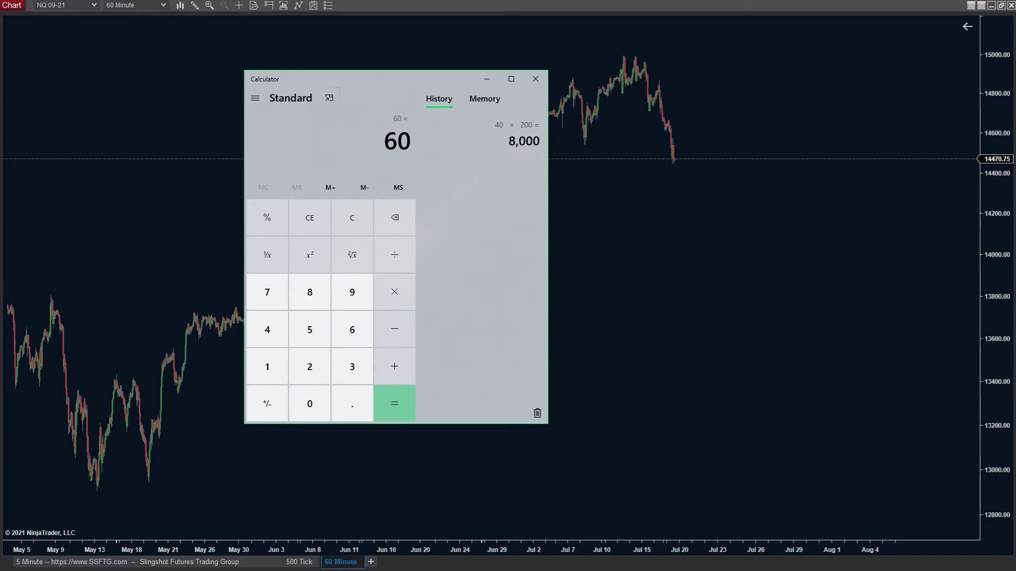
text(100)
key(Return)
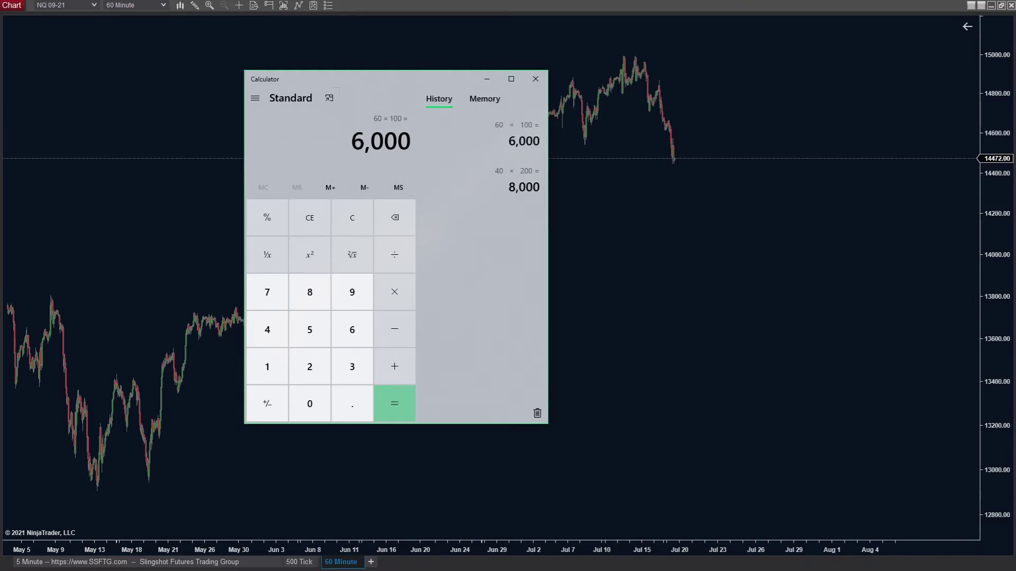
text(8000 - 6000)
key(Return)
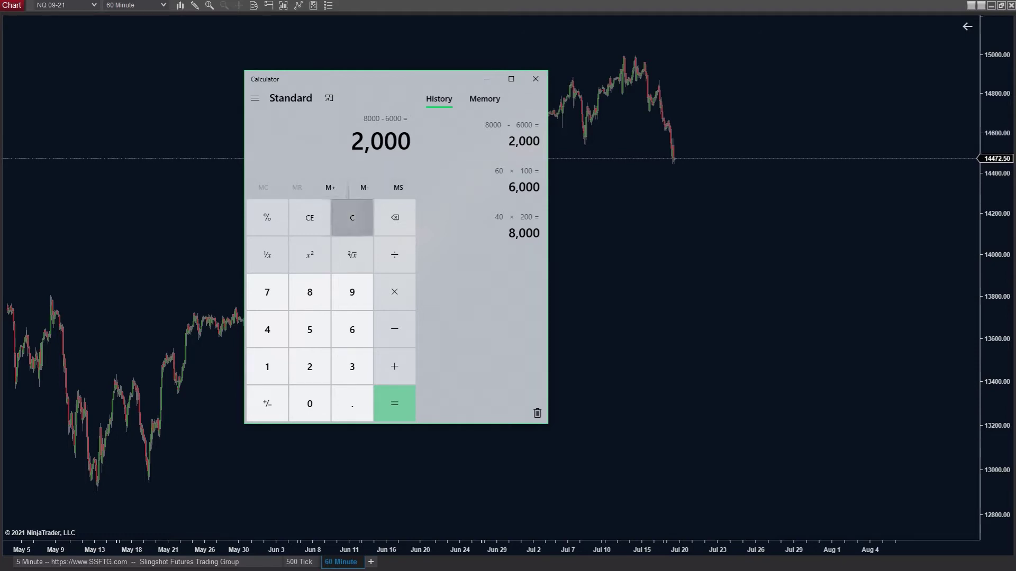
Step: Clear Calculator and compute 50 × 130 = 6,500 and 50 × 100 = 5,000
click(352, 217)
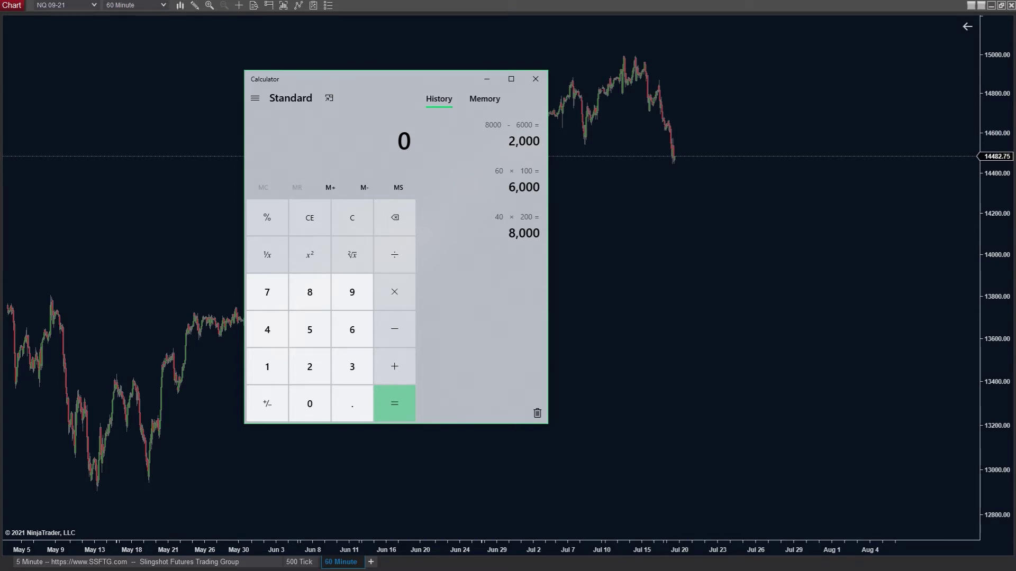
text(50)
key(asterisk)
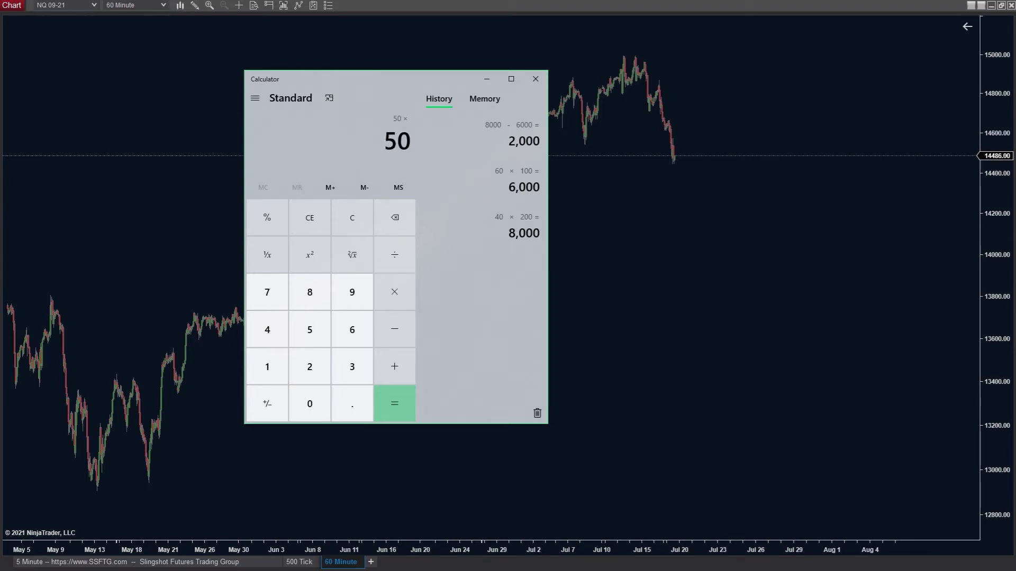
text(130)
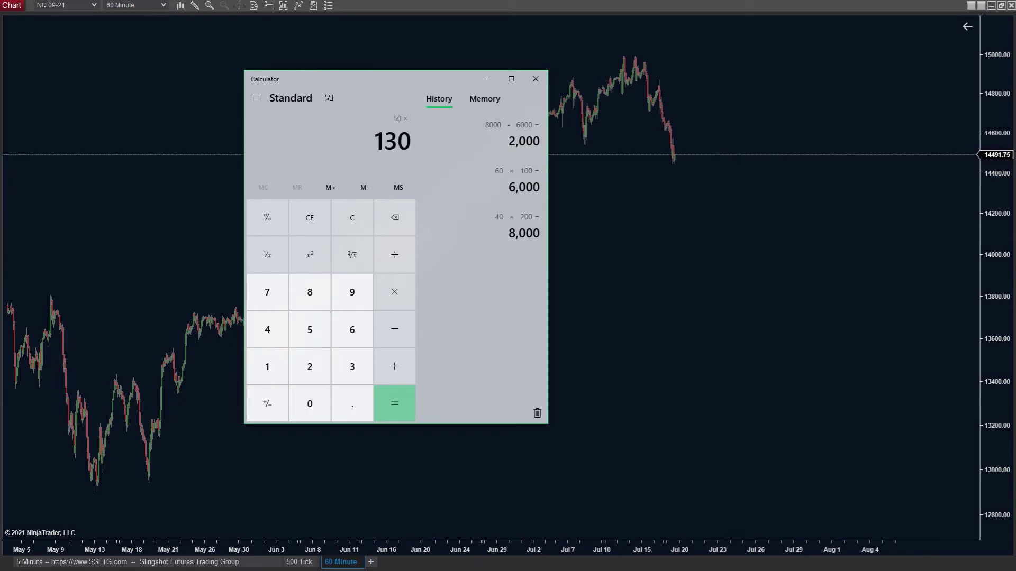
key(Return)
text(50)
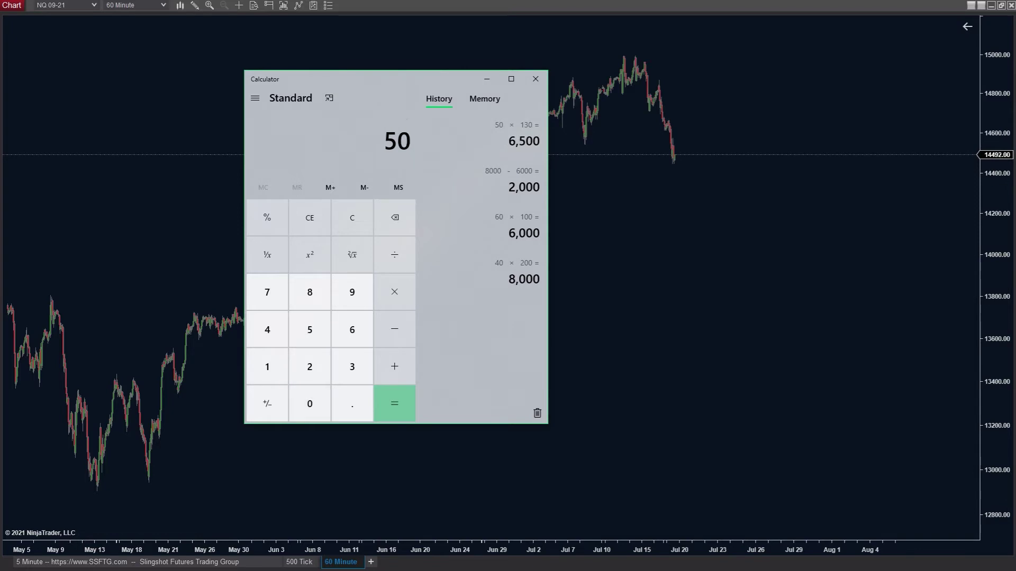
key(asterisk)
text(100)
key(Return)
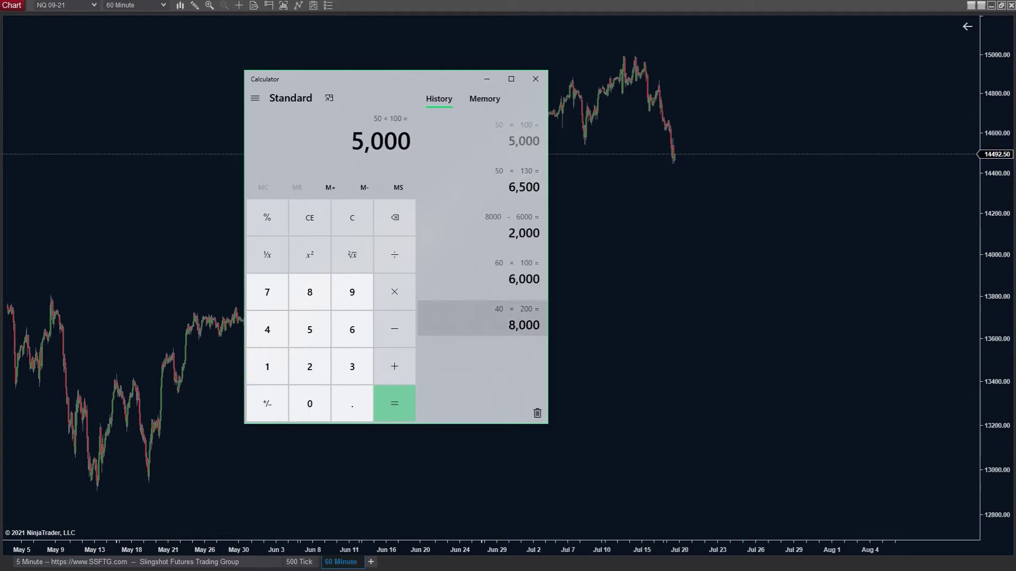
Step: Subtract 6500 − 5000 to get 1,500, then clear and close Calculator
text(6500 - 5,000)
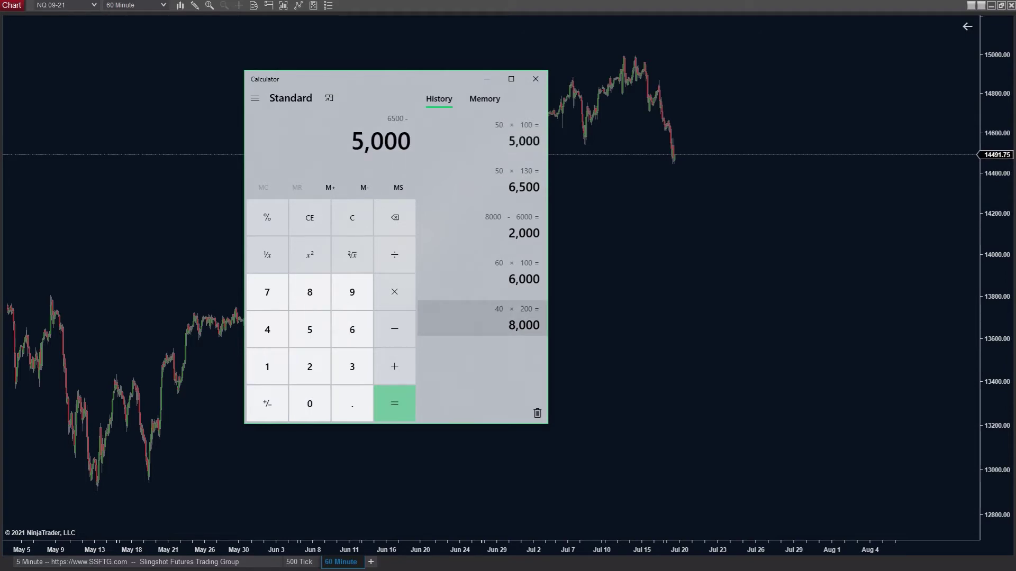
key(Return)
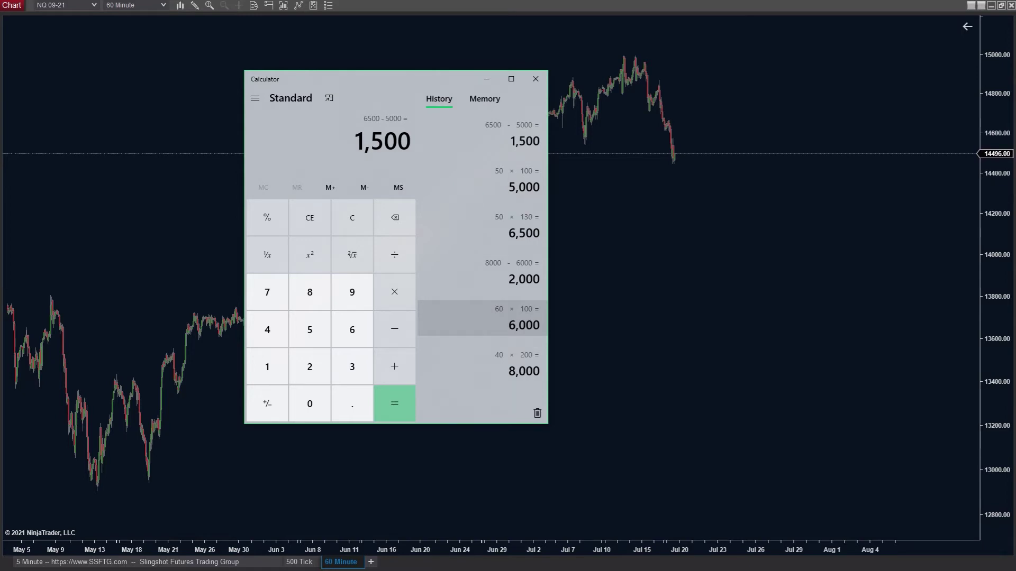
click(352, 218)
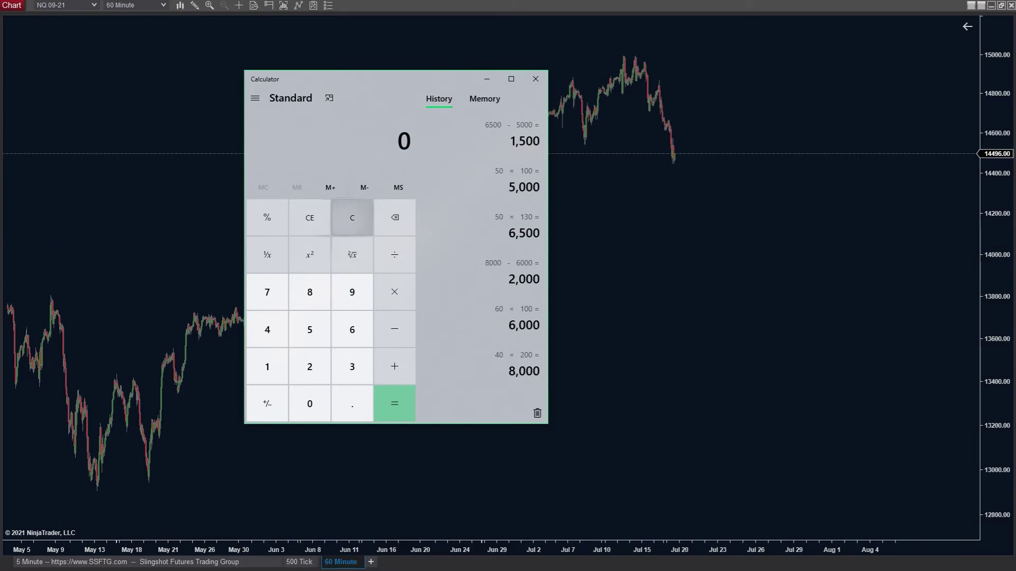
click(535, 79)
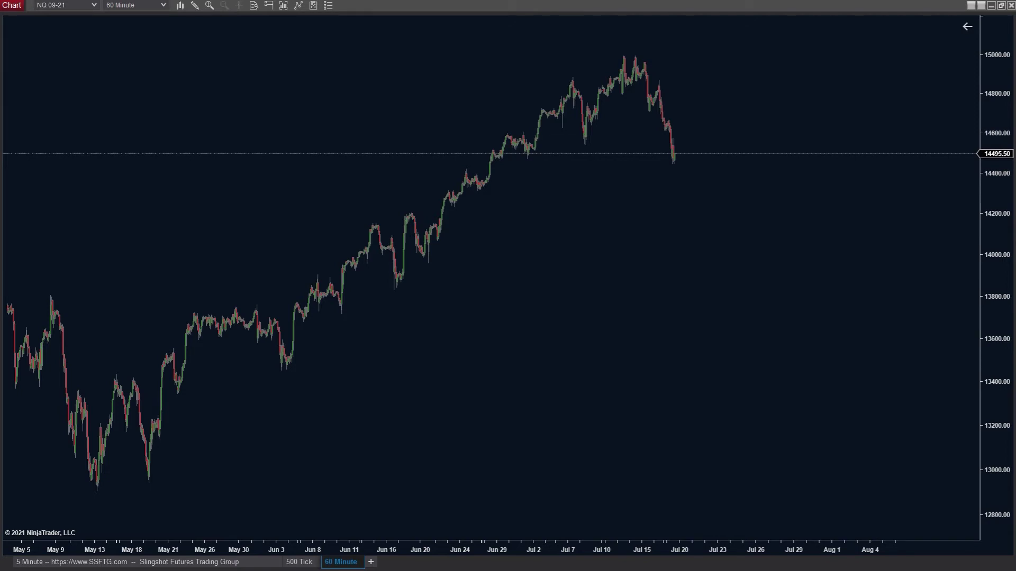
Step: Shift the chart toward later dates, keeping the May low and July peak visible; temporary markup lines are erased
scroll(834, 356, down, 2)
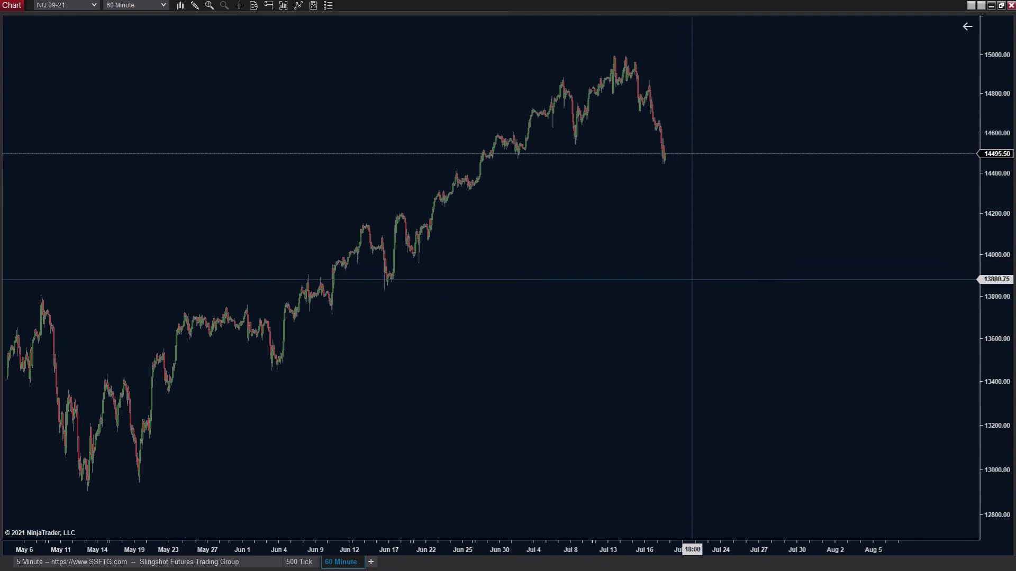
scroll(692, 279, down, 3)
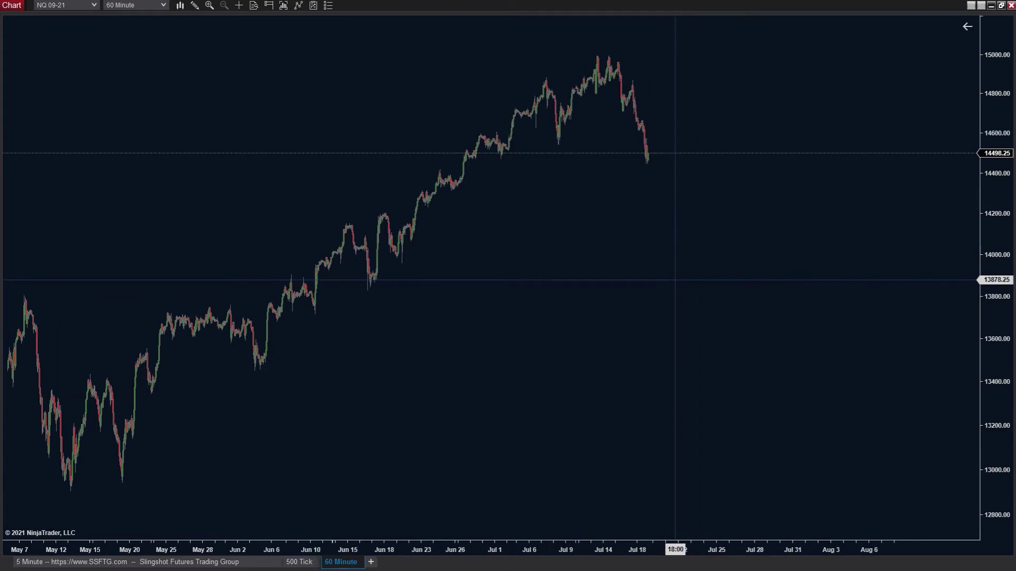
scroll(720, 317, down, 3)
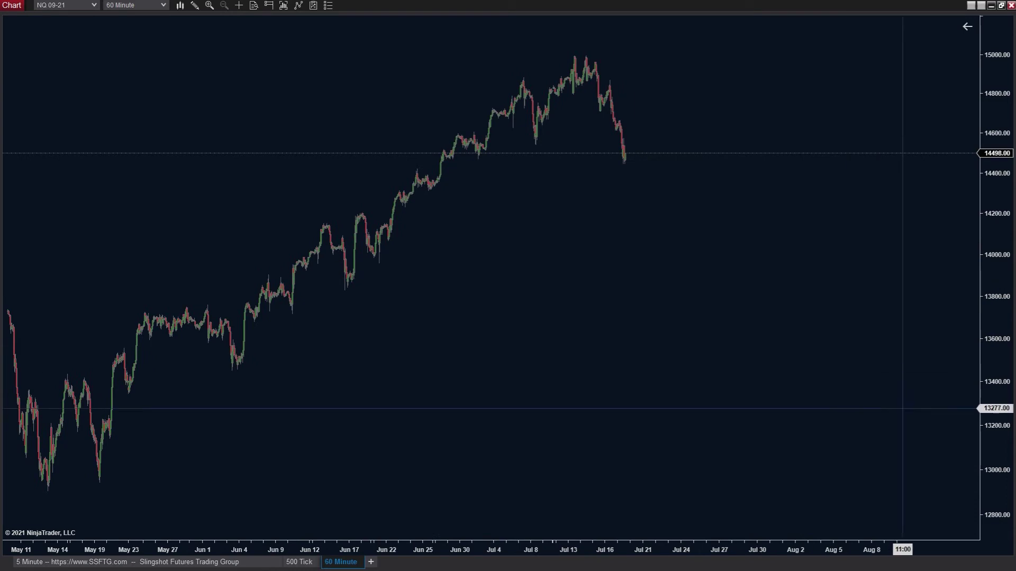
drag(585, 62, 601, 117)
drag(624, 164, 625, 165)
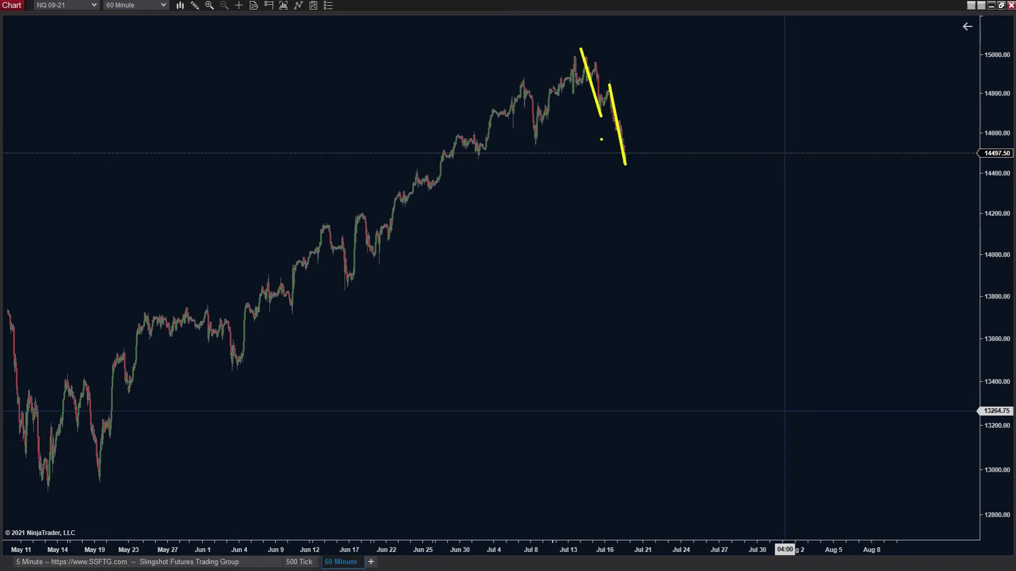
key(Escape)
scroll(735, 489, up, 3)
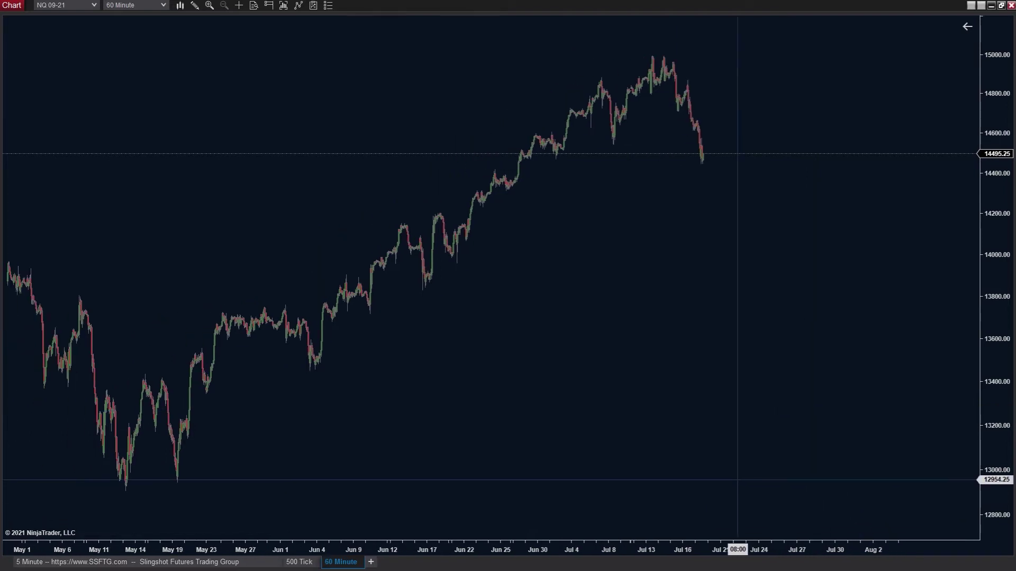
scroll(679, 478, down, 2)
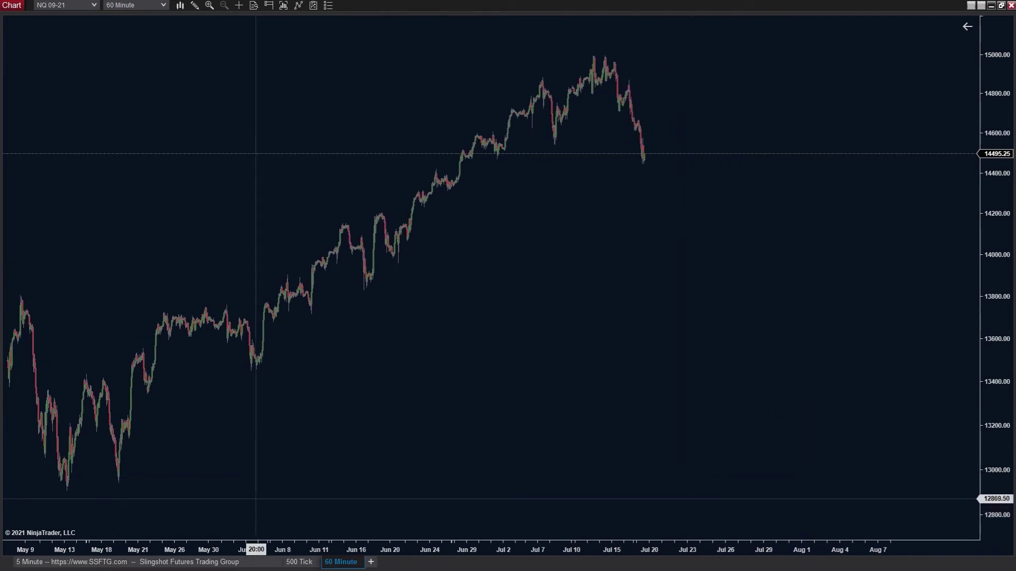
Step: Draw an Order Flow Volume Profile from the May low to the July high and change its resolution
drag(65, 490, 612, 55)
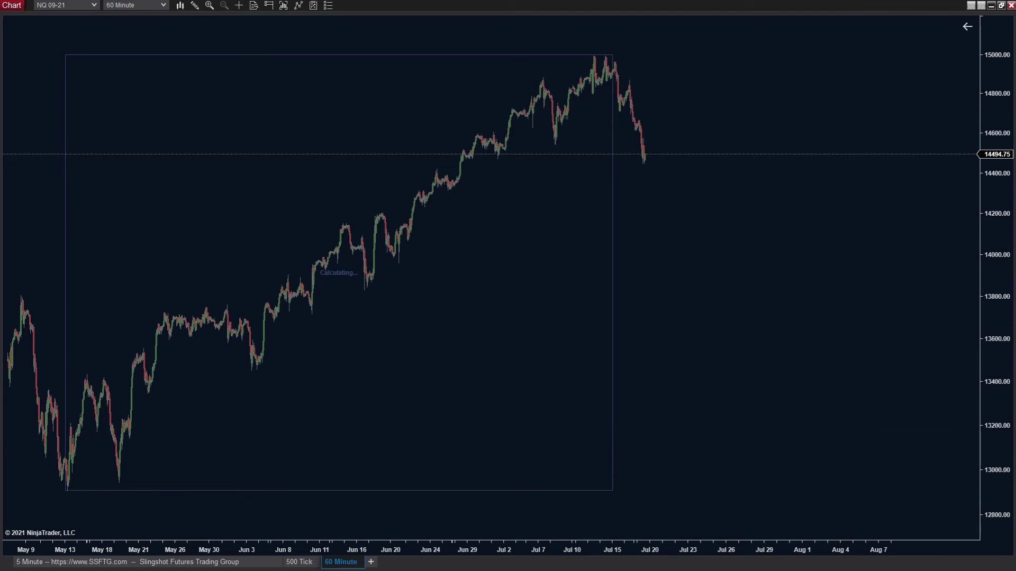
drag(674, 368, 646, 369)
click(592, 285)
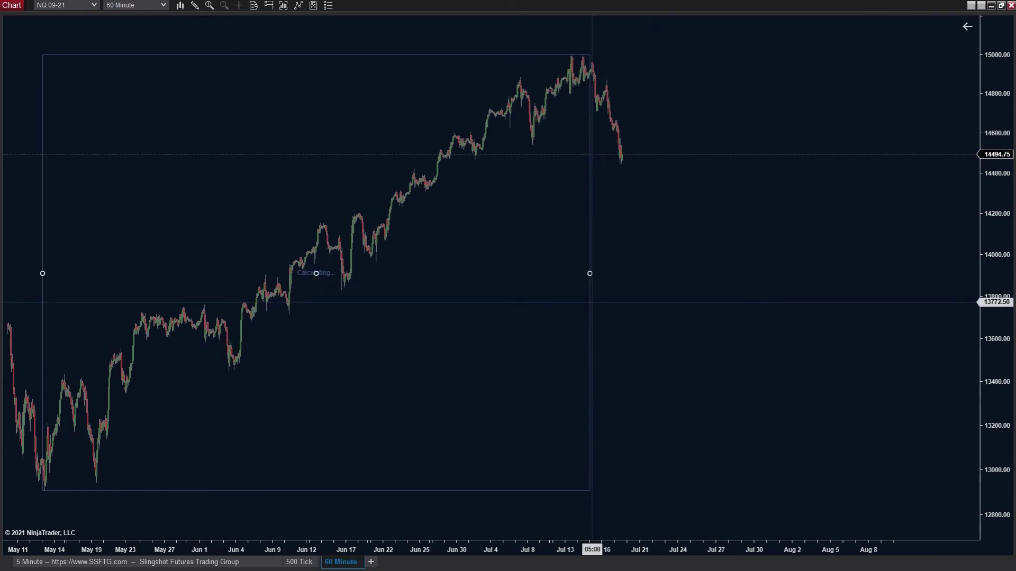
double_click(590, 302)
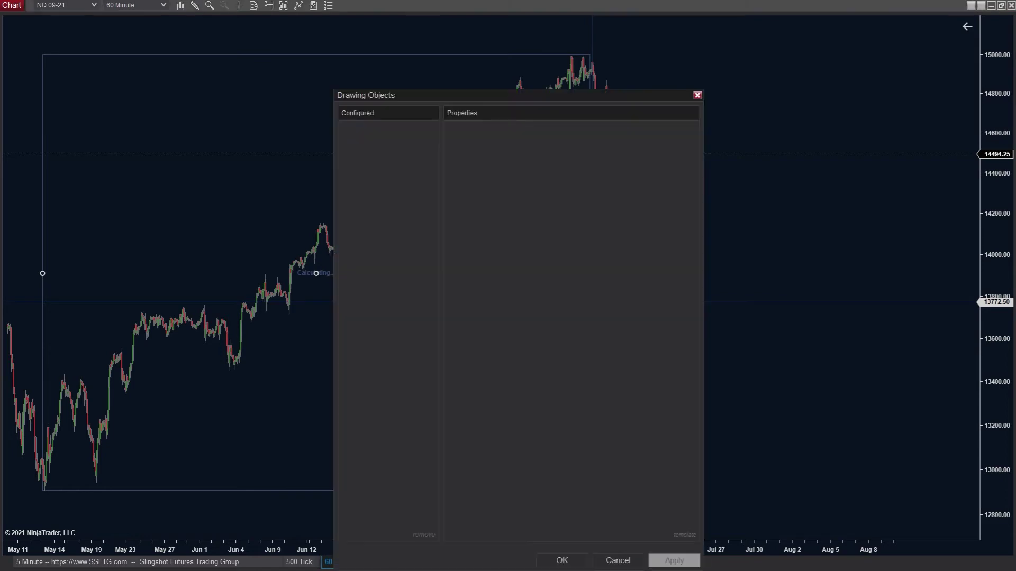
click(630, 247)
click(628, 270)
click(562, 561)
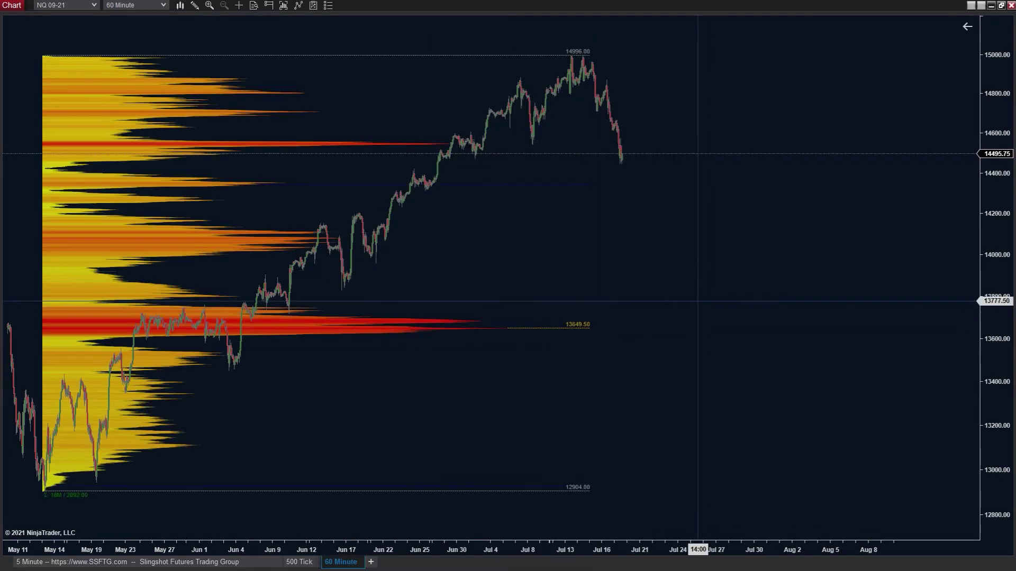
Step: Mark the profile low and point of control, clear the markings, and anchor the risk/reward entry at 13649.50
scroll(671, 323, up, 3)
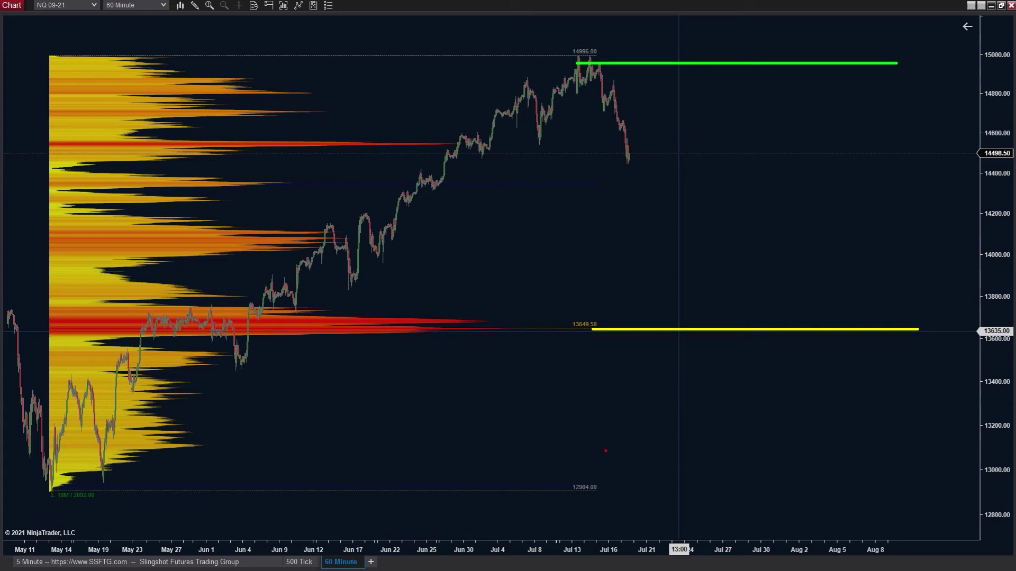
drag(46, 500, 888, 499)
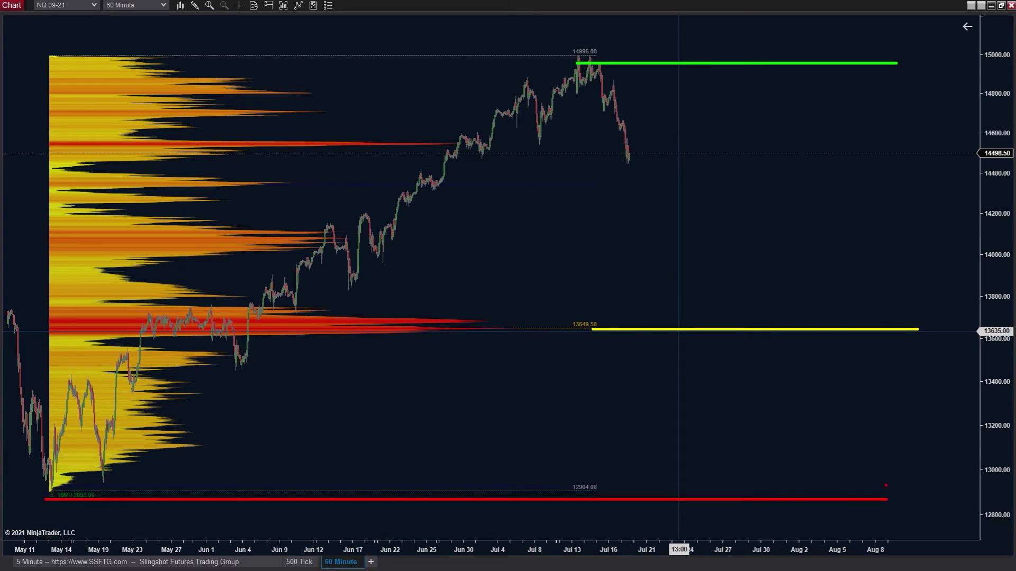
mouse_move(580, 493)
mouse_down()
mouse_move(564, 313)
mouse_move(604, 89)
mouse_up()
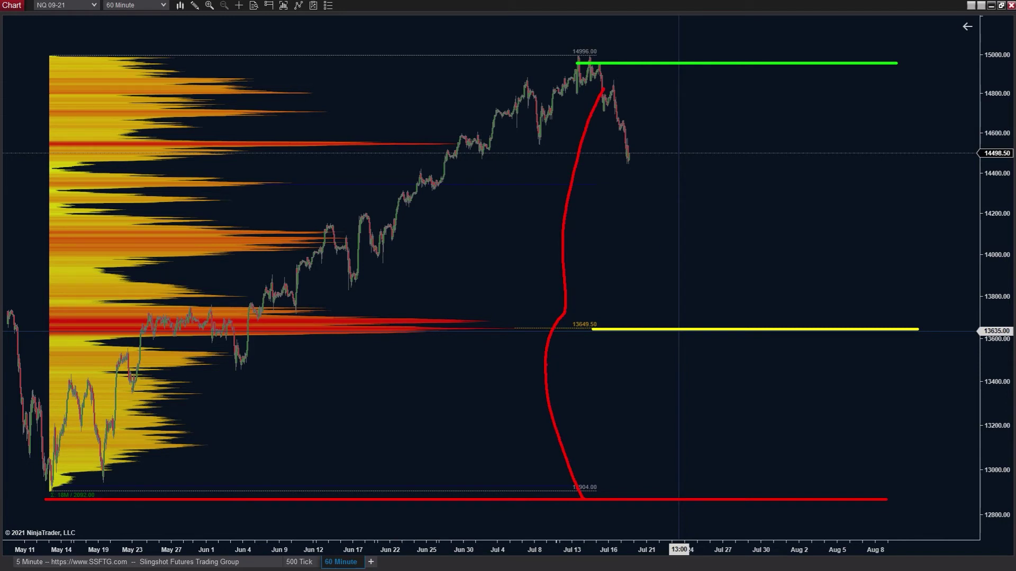
drag(528, 336, 528, 380)
key(Escape)
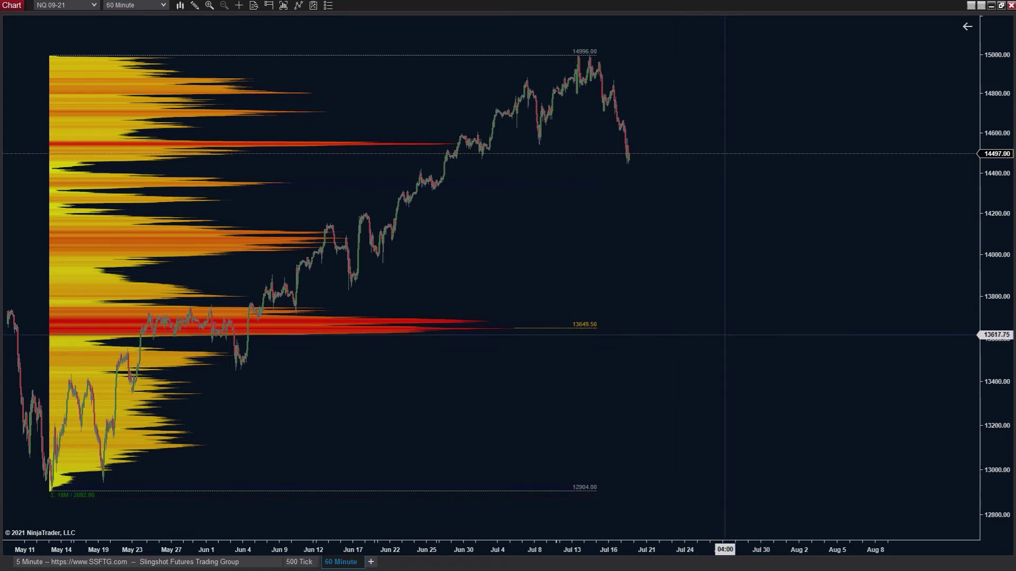
click(622, 328)
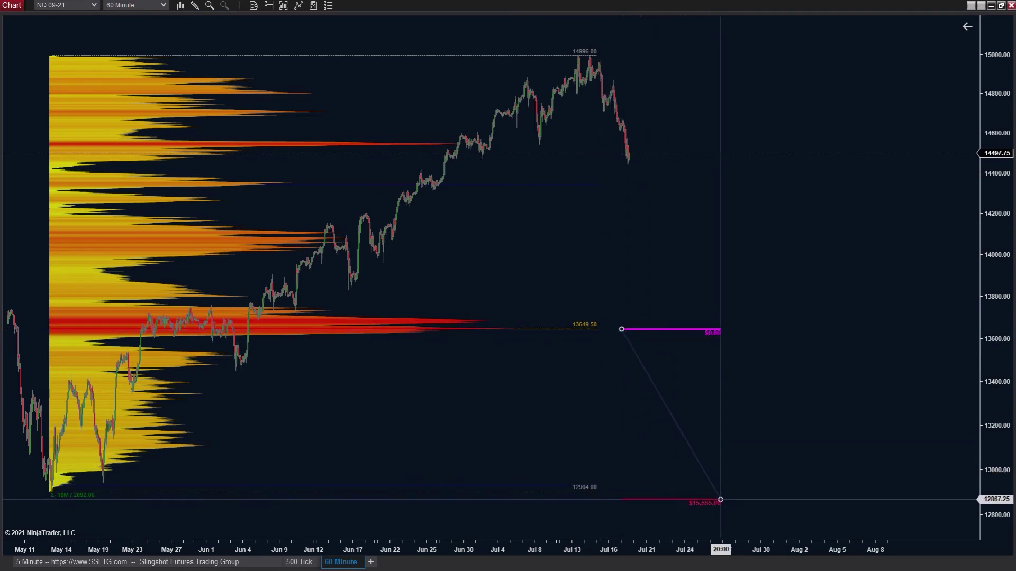
Step: Place the risk/reward stop at the profile low and change the drawing's ratio from 0.5 to 2
click(748, 493)
double_click(748, 493)
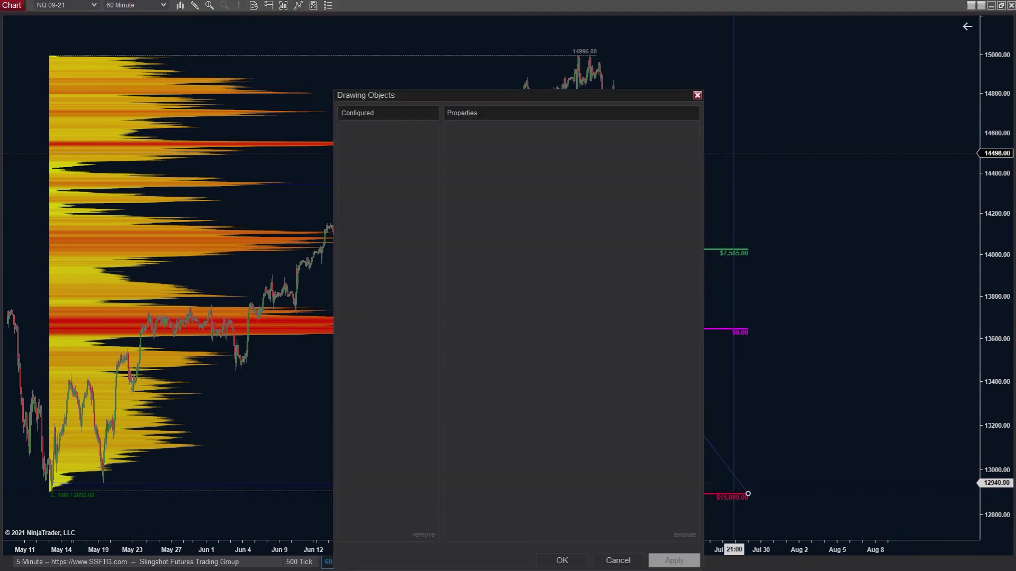
double_click(609, 194)
text(2)
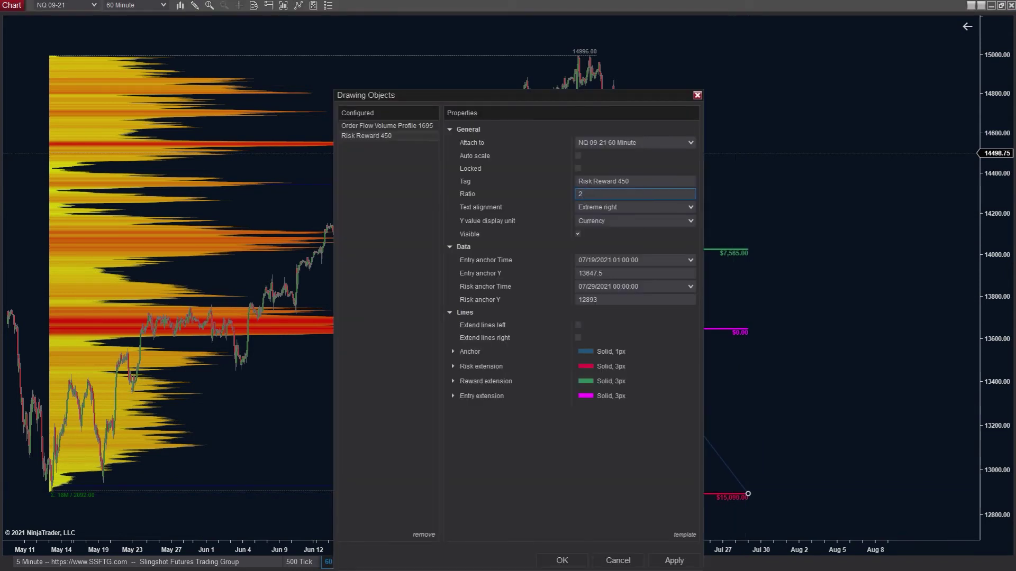
click(561, 560)
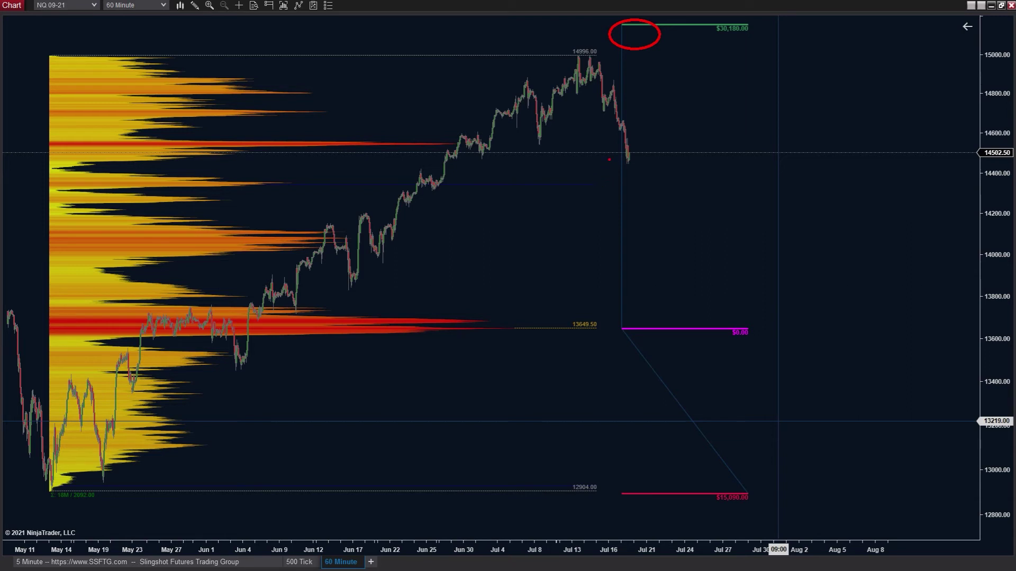
Step: Drag the risk/reward stop up to the early-June low, giving a $4,195 risk
click(622, 331)
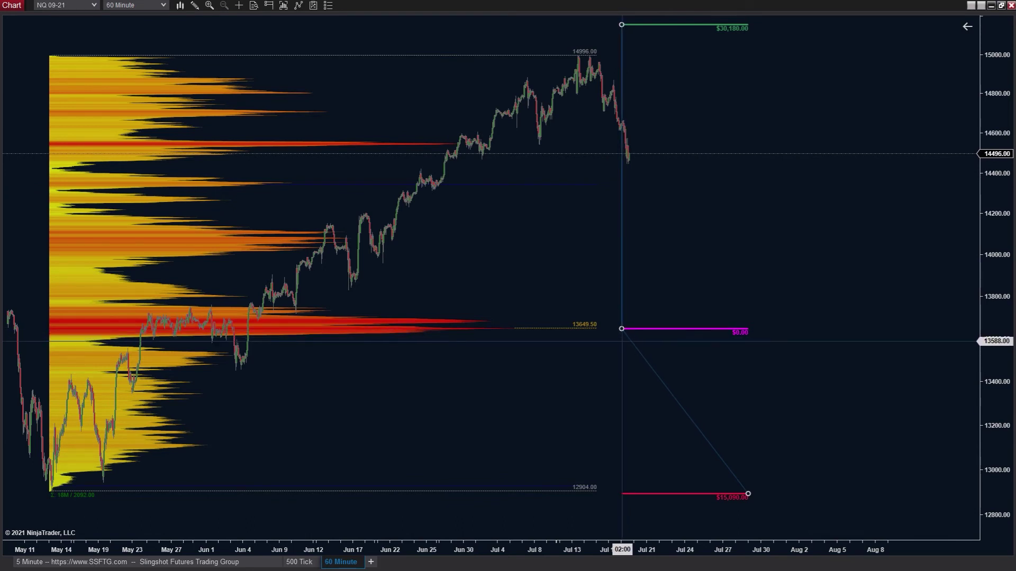
drag(748, 494, 229, 373)
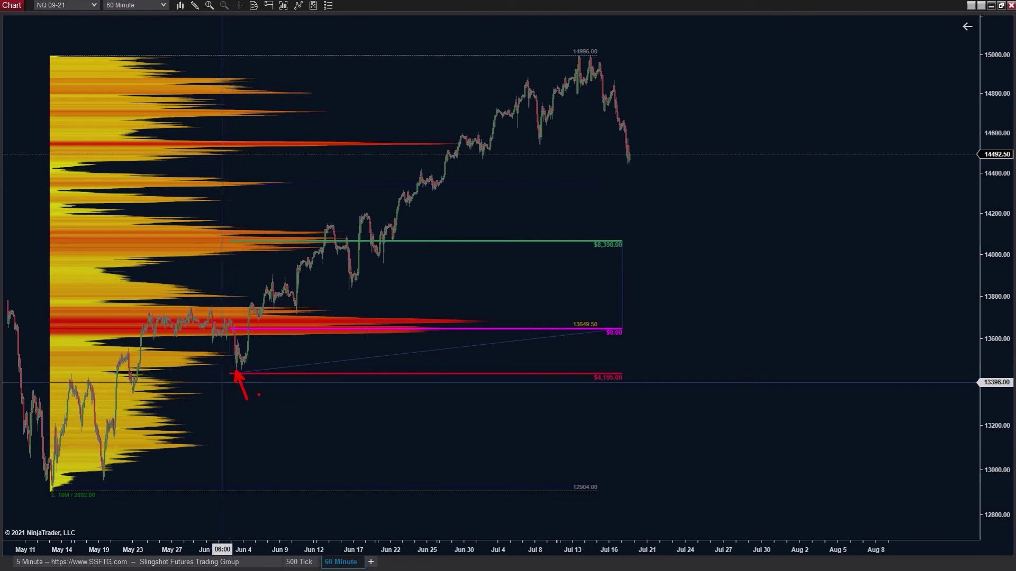
mouse_move(630, 326)
mouse_down()
mouse_move(644, 349)
mouse_move(625, 374)
mouse_up()
key(Escape)
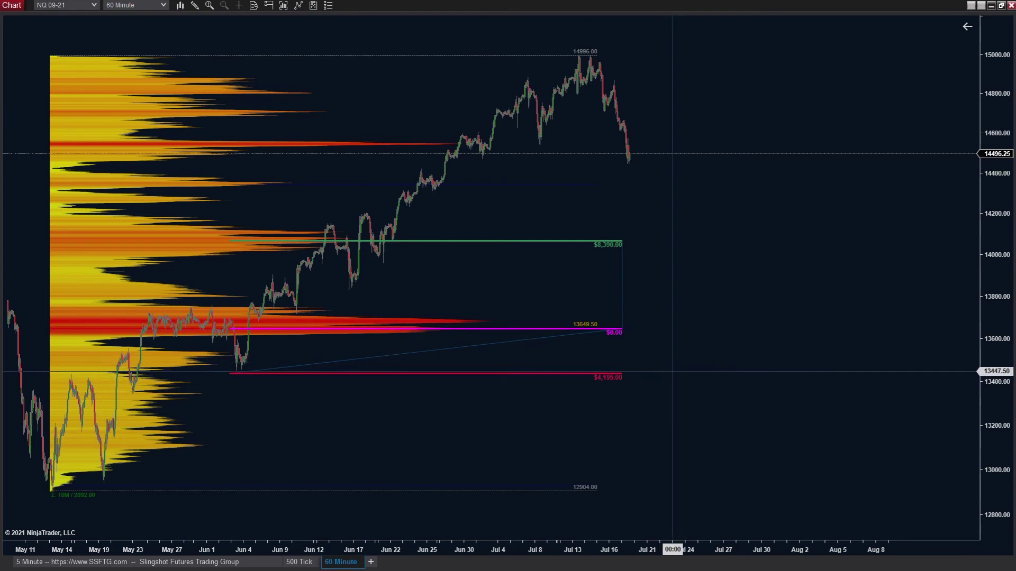
Step: Highlight the $8,390 target level, then open Calculator and place it beside the chart
drag(312, 244, 860, 243)
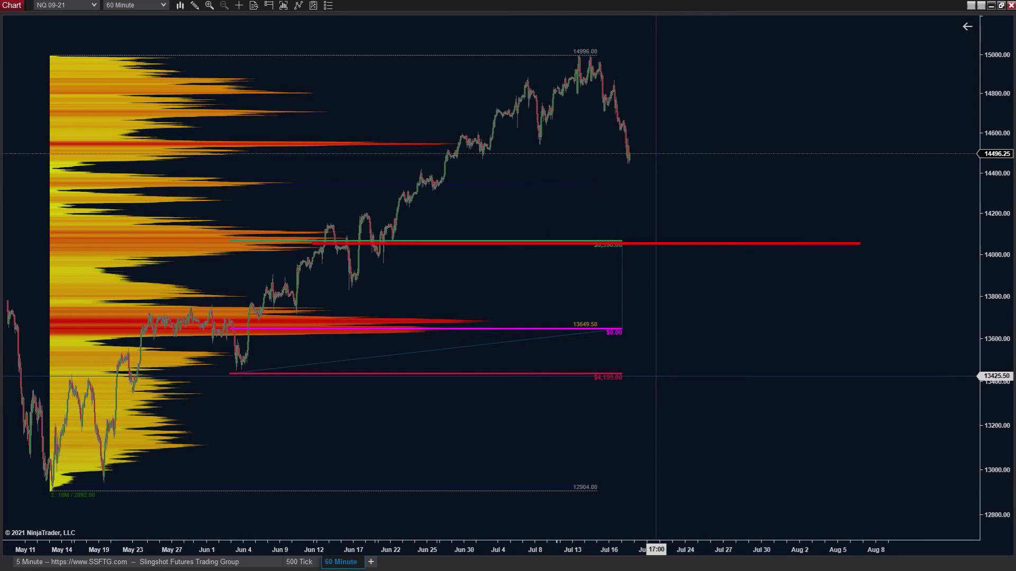
drag(275, 223, 427, 258)
drag(626, 382, 621, 233)
key(Escape)
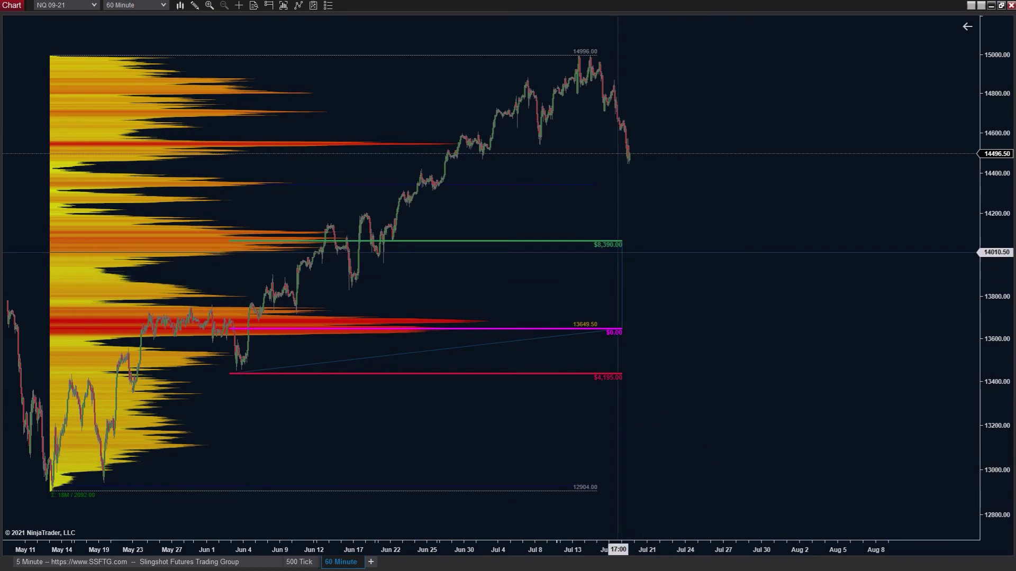
key(XF86Calculator)
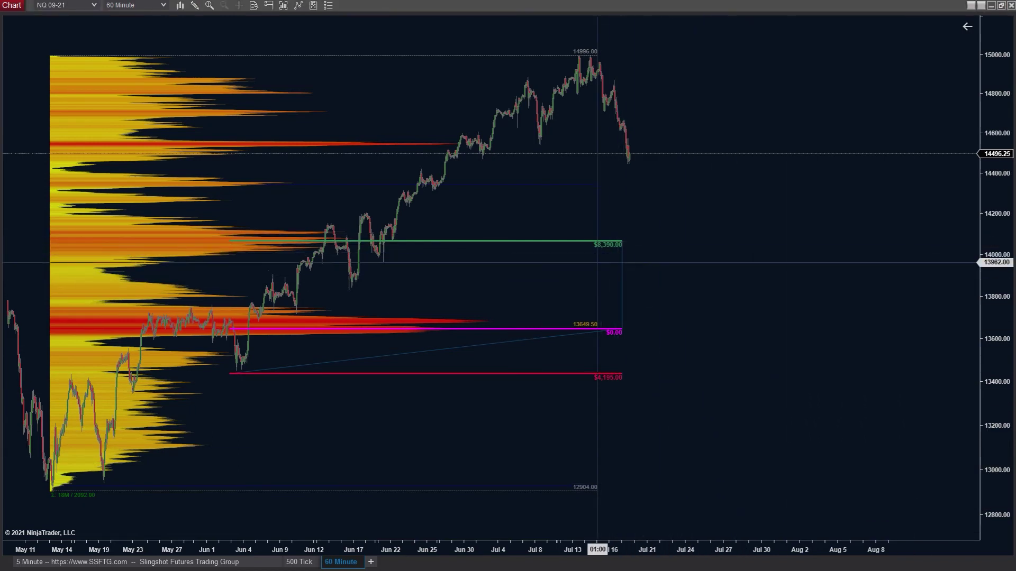
drag(403, 79, 805, 116)
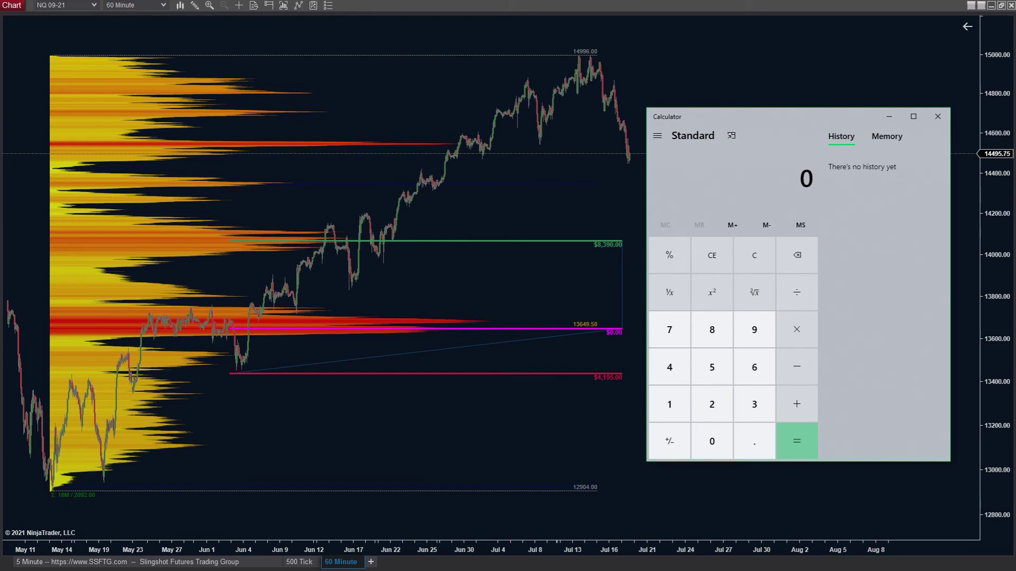
Step: Compute 37 × 8390 = 310,430 in Calculator
text(37)
key(asterisk)
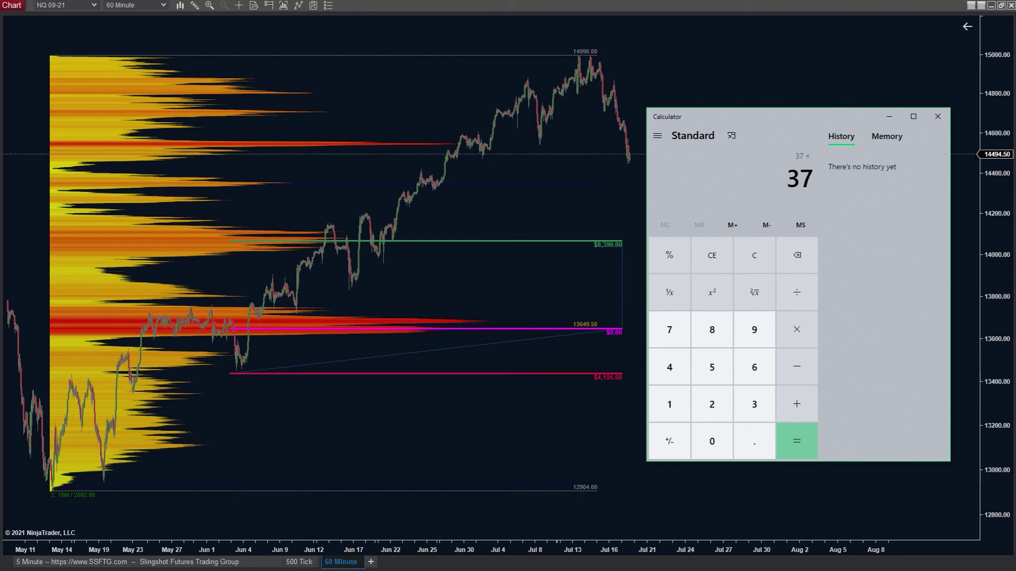
text(8,390)
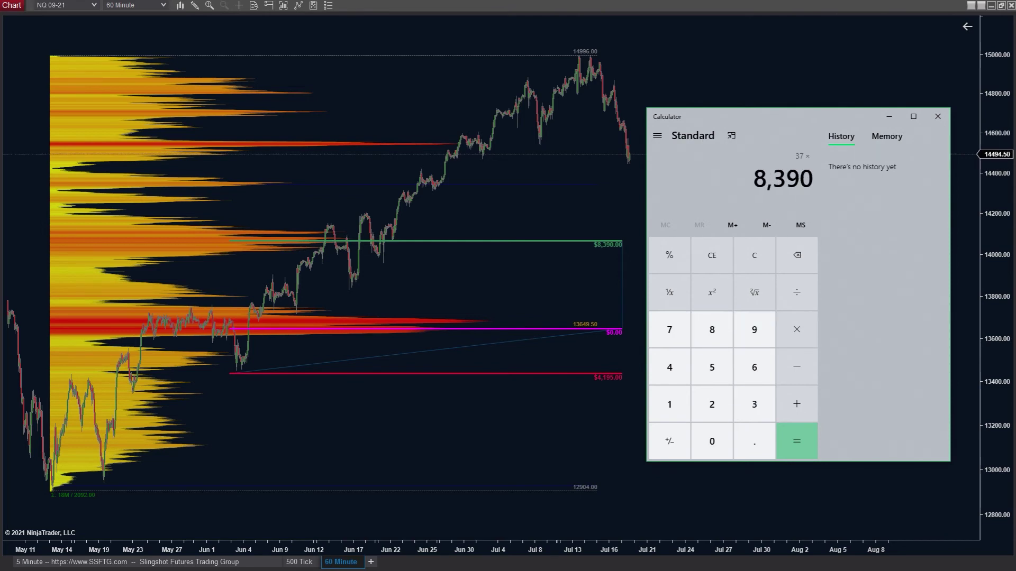
key(Return)
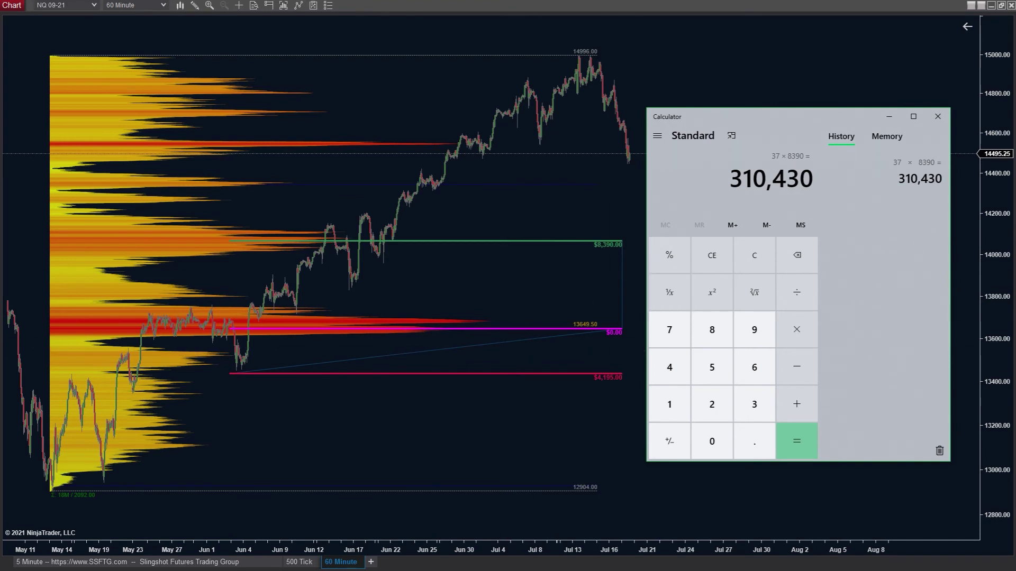
Step: Compute 100 − 37 = 63, then multiply by 4195 to get 264,285
text(3)
key(BackSpace)
text(100 - 37)
key(Return)
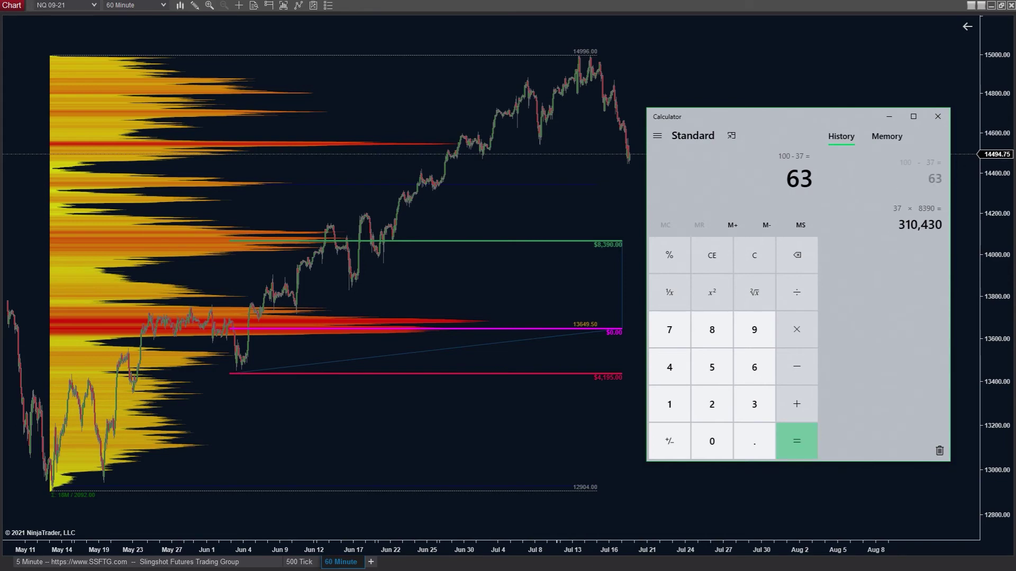
text(*4195)
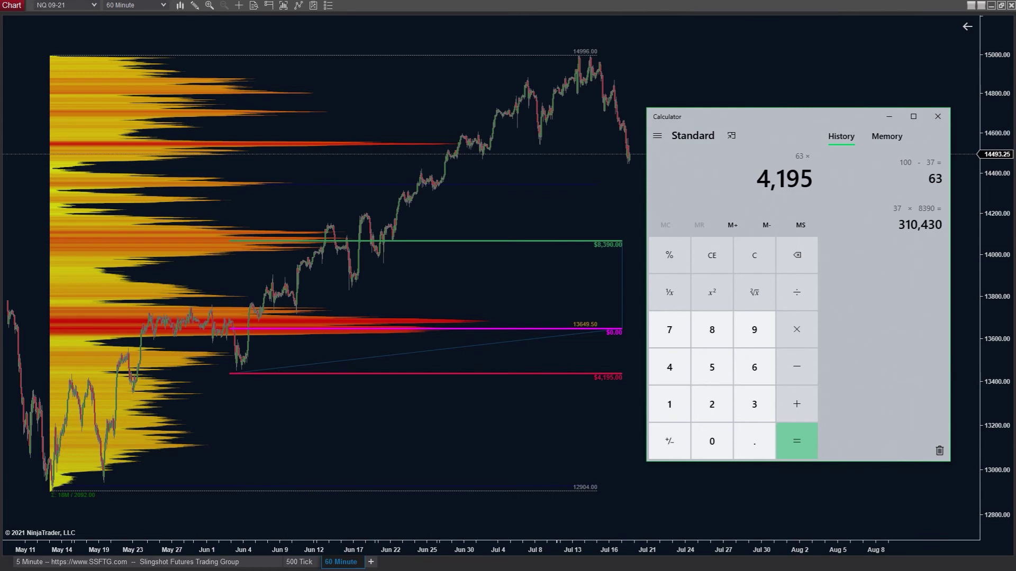
key(Return)
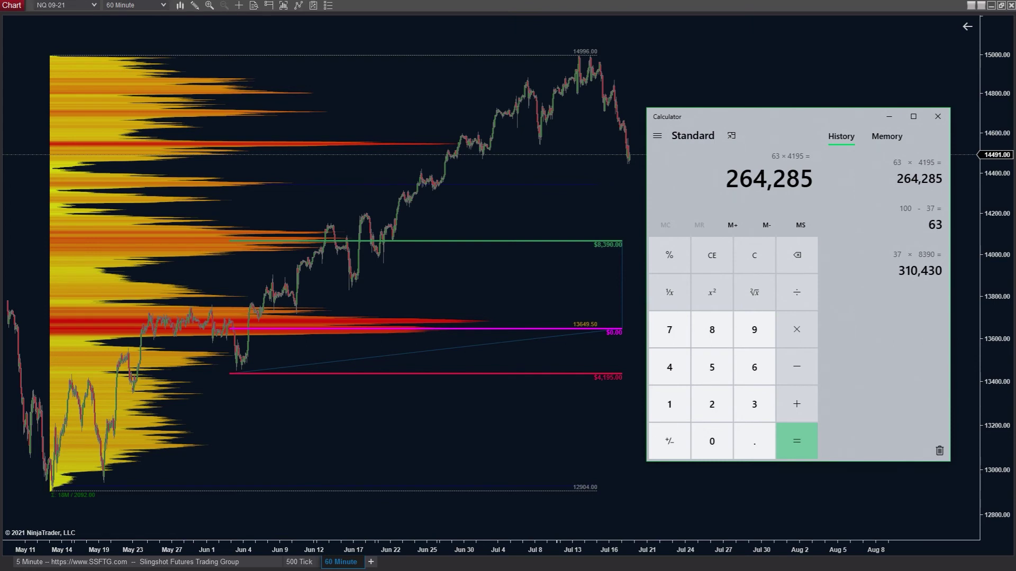
Step: Subtract 310430 − 264285 to get the 46,145 expected payout
text(310430)
key(minus)
text(264285)
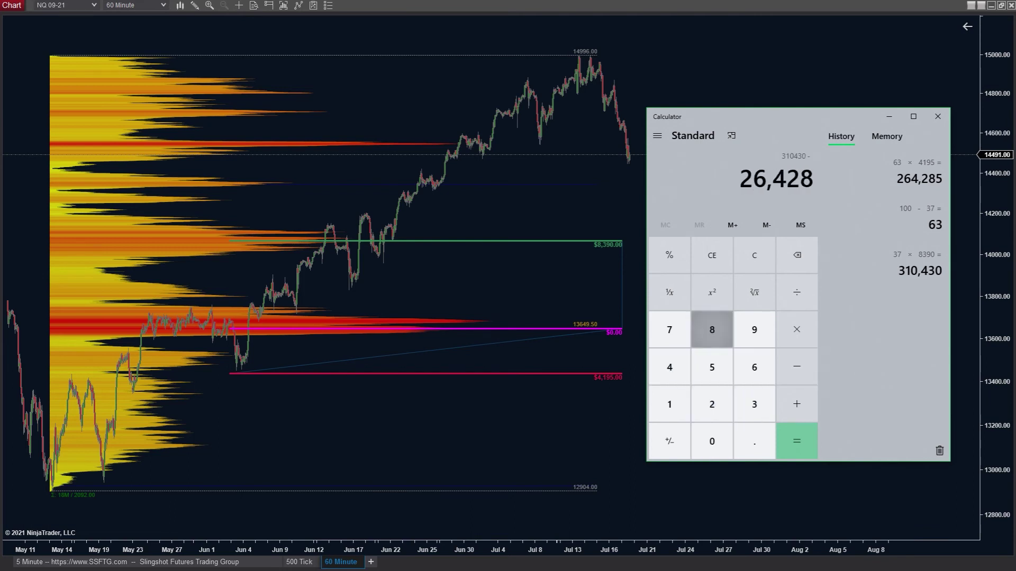
key(Return)
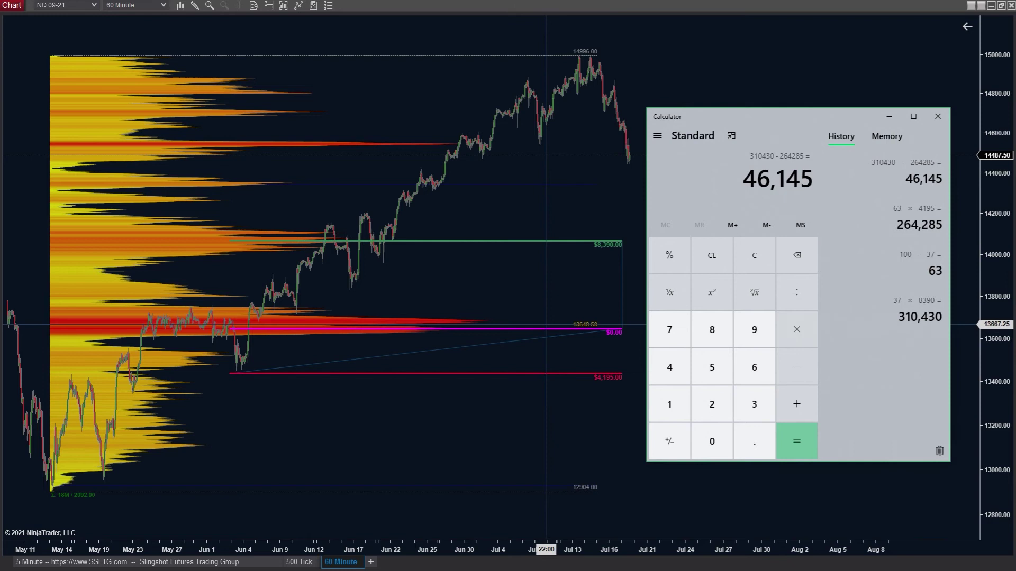
Step: Close Calculator to reveal the chart's $8,390 reward and $4,195 risk levels
click(938, 116)
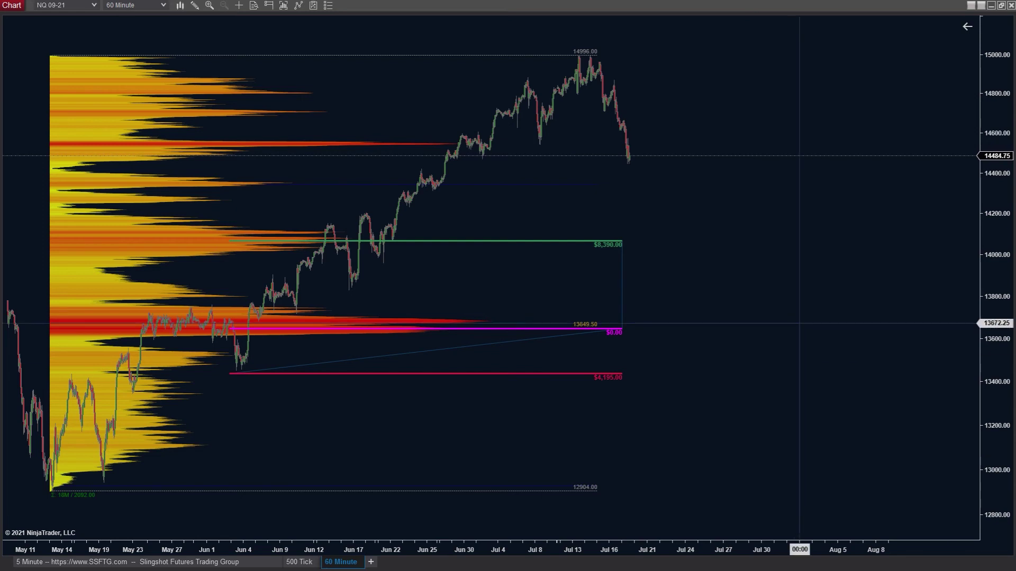
Step: Move the risk/reward stop down to the profile low near 12904 and extend its levels right
click(332, 366)
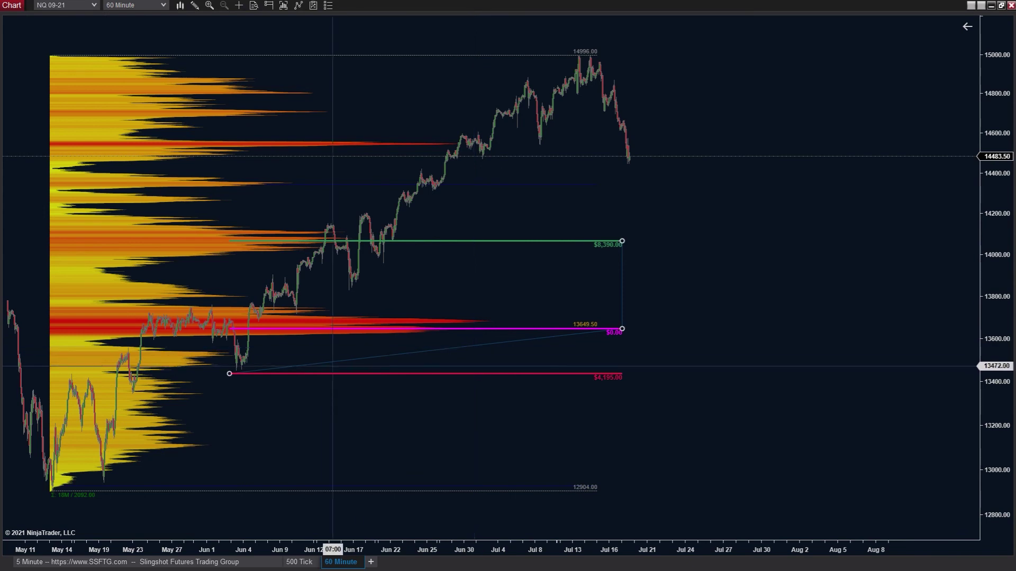
mouse_move(229, 374)
mouse_down()
mouse_move(347, 470)
mouse_move(404, 497)
mouse_move(396, 493)
mouse_up()
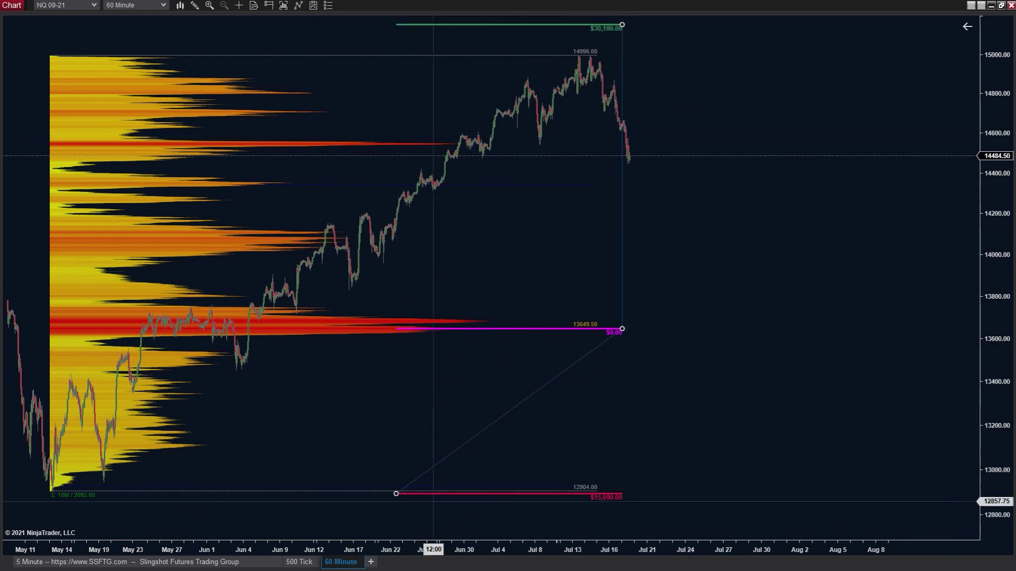
drag(396, 494, 825, 496)
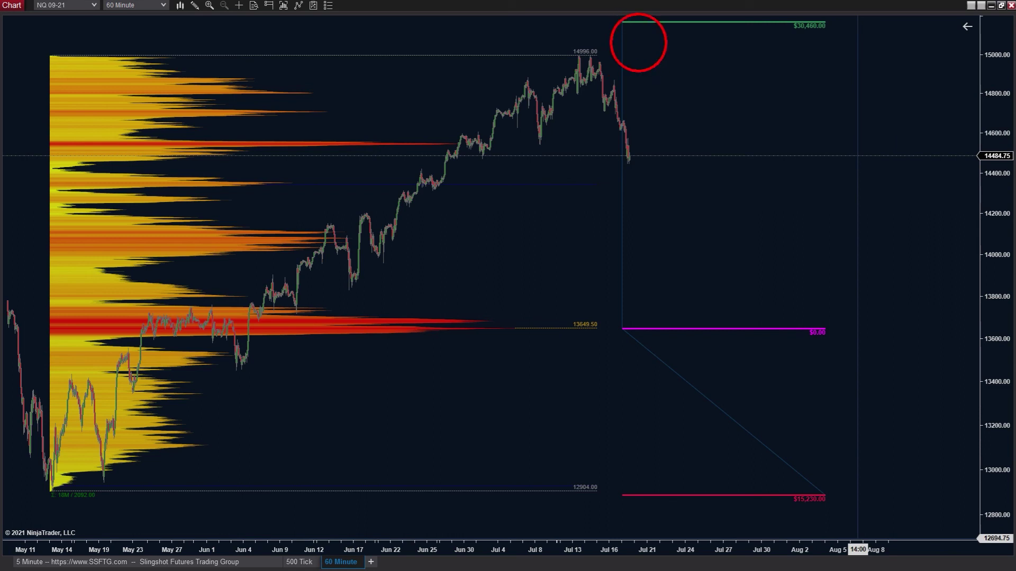
Step: Lower the entry below 13649.50 for a $25,900 reward against $12,950 risk, moving the calculator aside
click(640, 343)
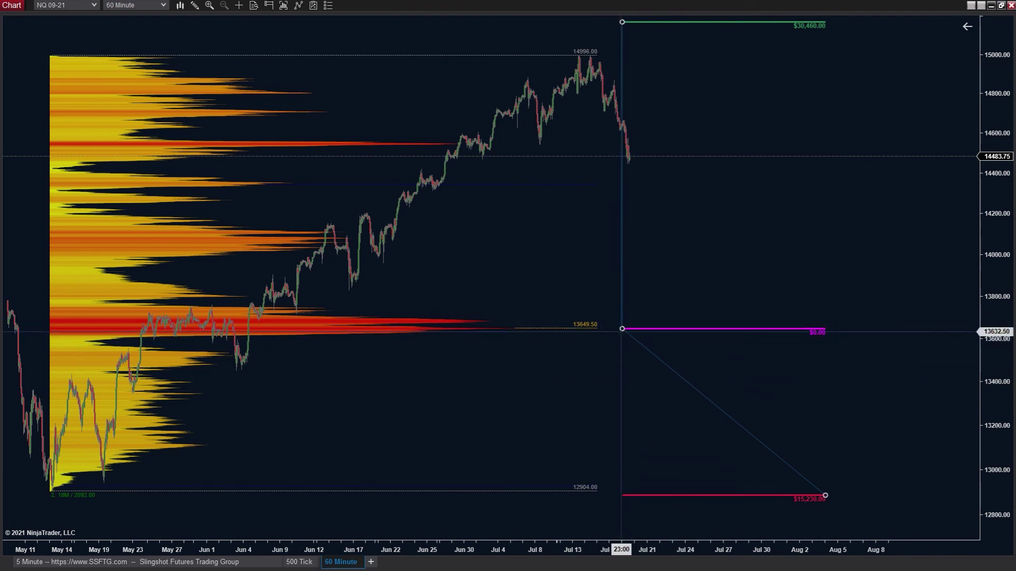
drag(622, 328, 608, 350)
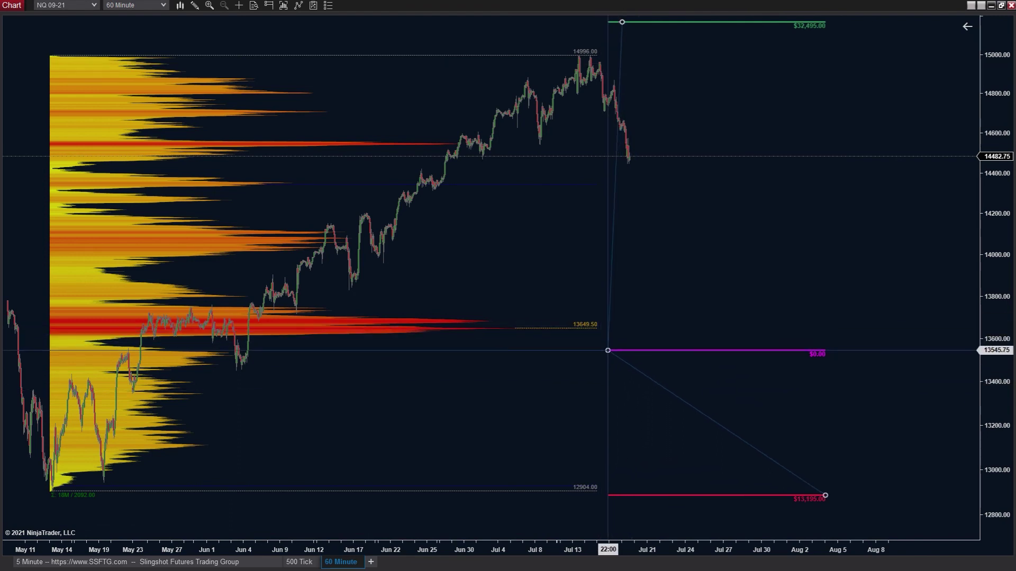
click(626, 373)
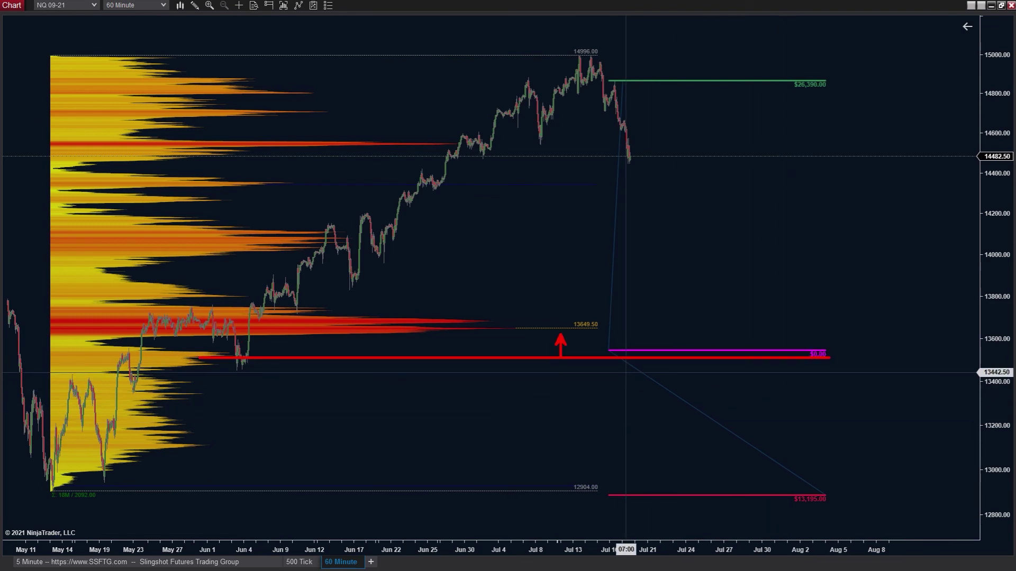
click(609, 350)
drag(608, 351, 600, 354)
click(758, 388)
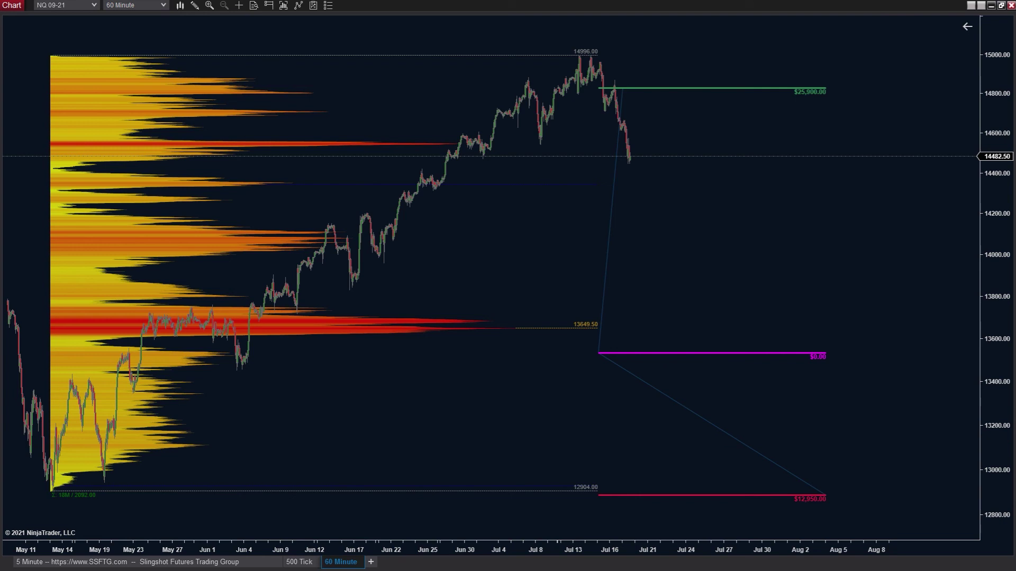
drag(786, 118, 416, 129)
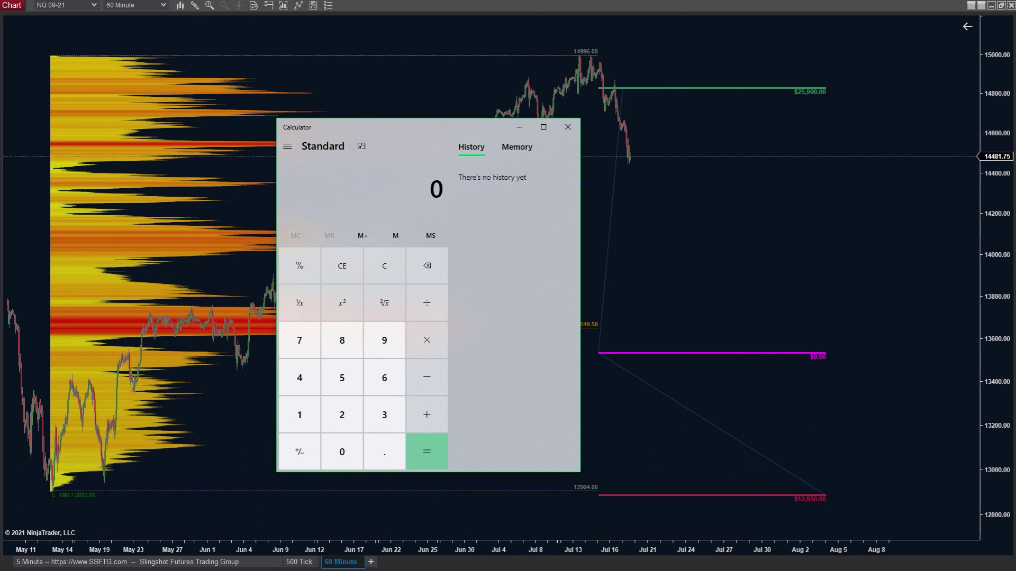
Step: Calculate 36 × 25900 = 932,400 and 64 × 12950 = 828,800 in Calculator
text(36*)
text(25900)
key(Return)
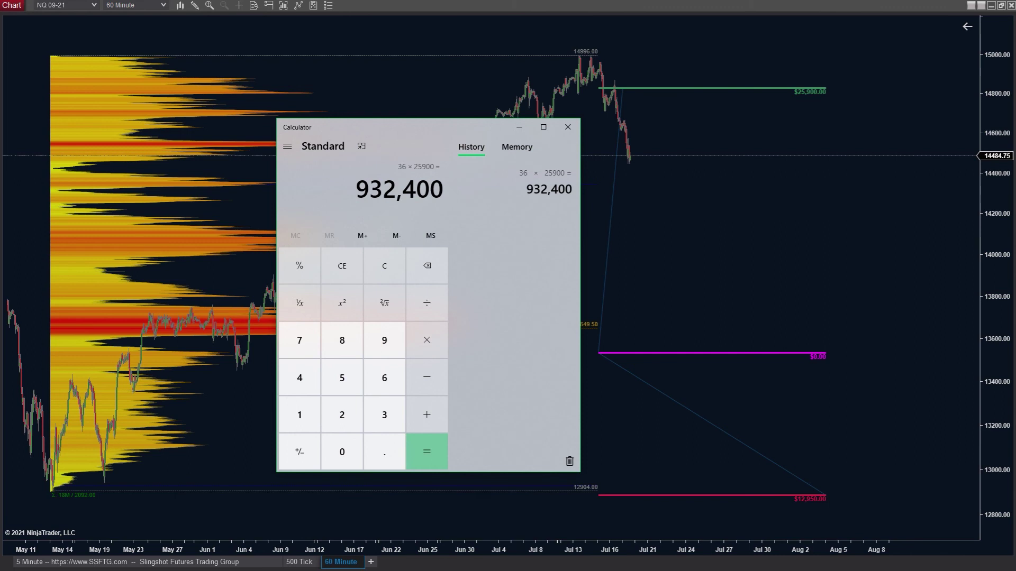
text(100 - 36)
key(Return)
key(asterisk)
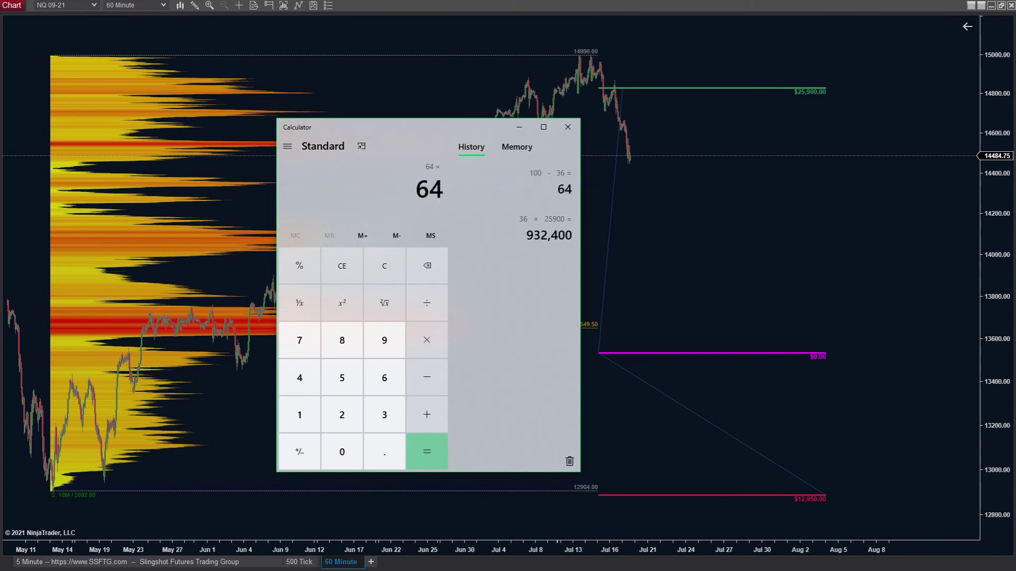
text(12950)
key(Return)
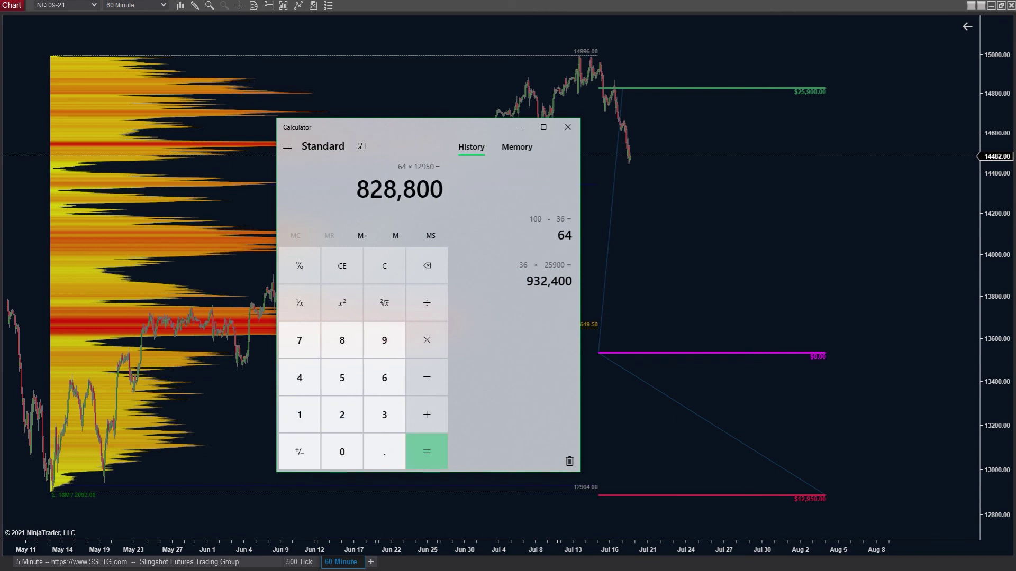
Step: Subtract 932400 from 828800 for -103,600, then close Calculator
key(minus)
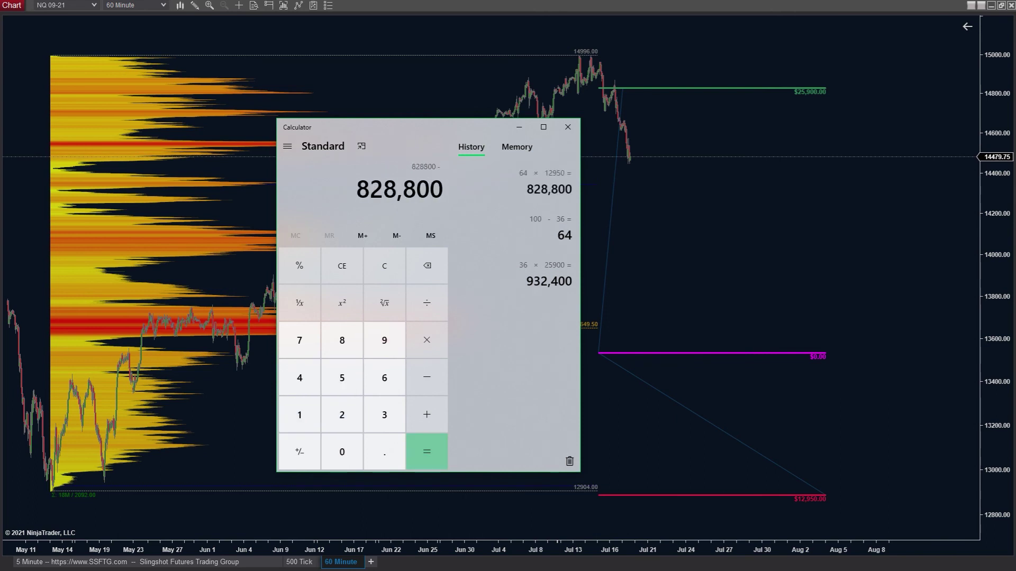
text(932.40)
key(BackSpace)
key(BackSpace)
key(BackSpace)
text(400)
key(Return)
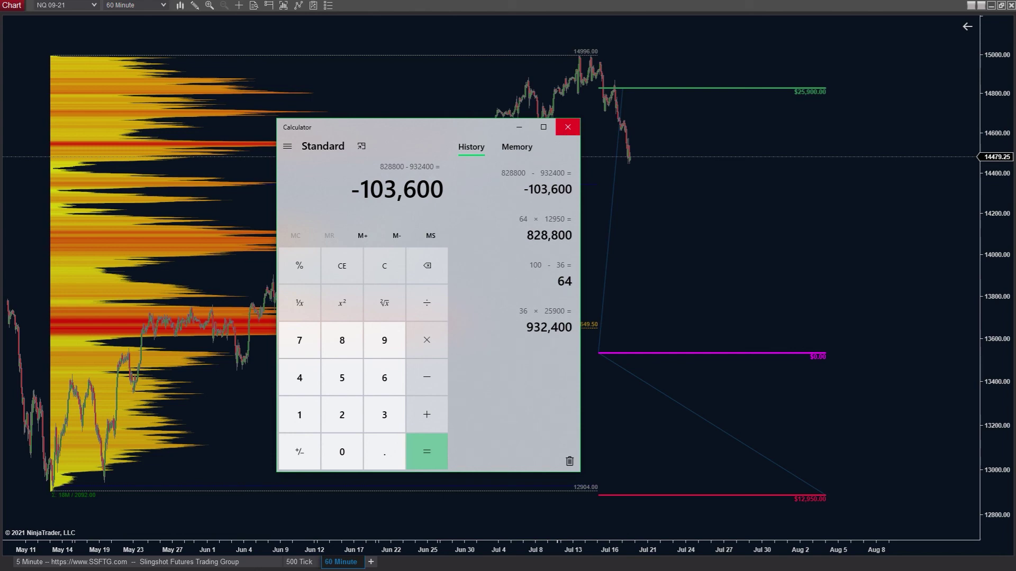
click(568, 127)
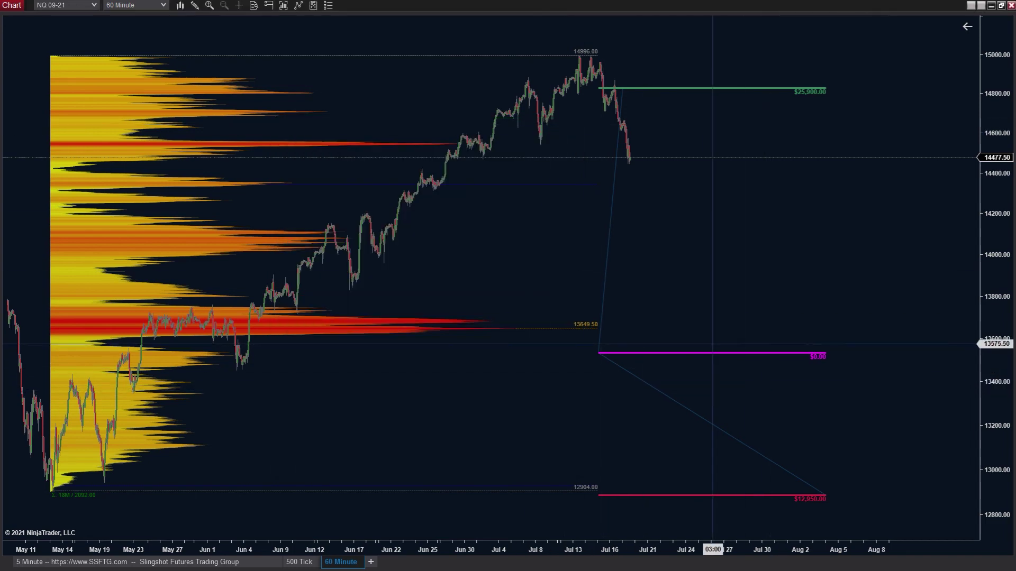